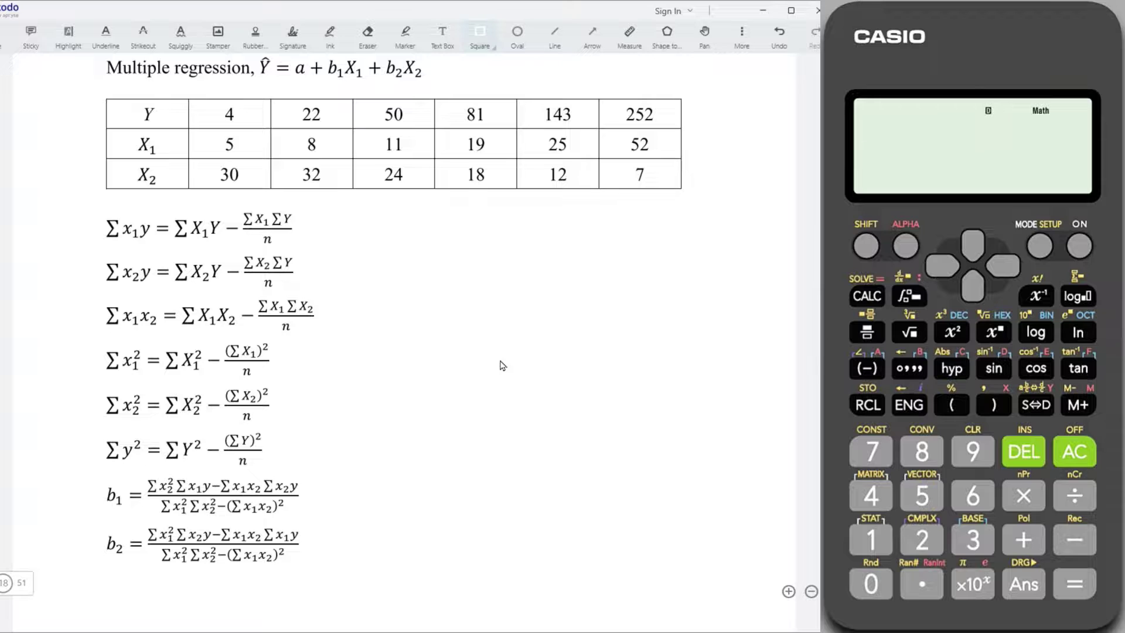
Step: Switch the calculator to STAT mode with the A+BX linear regression type
{"action": "left_click", "coordinate": [1040, 246]}
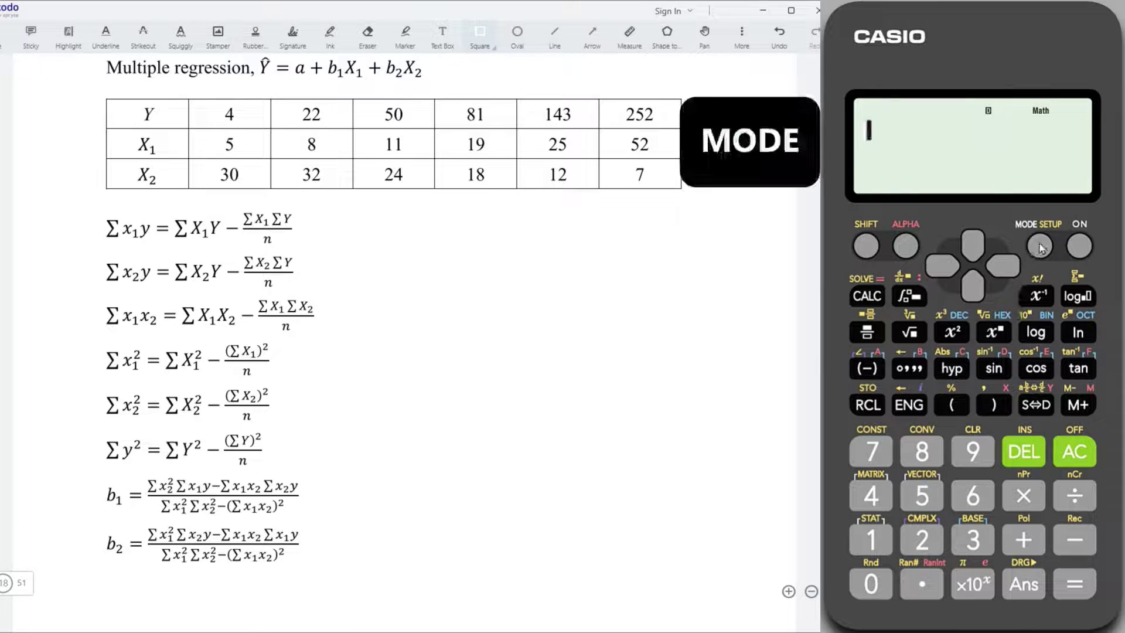
{"action": "left_click", "coordinate": [977, 547]}
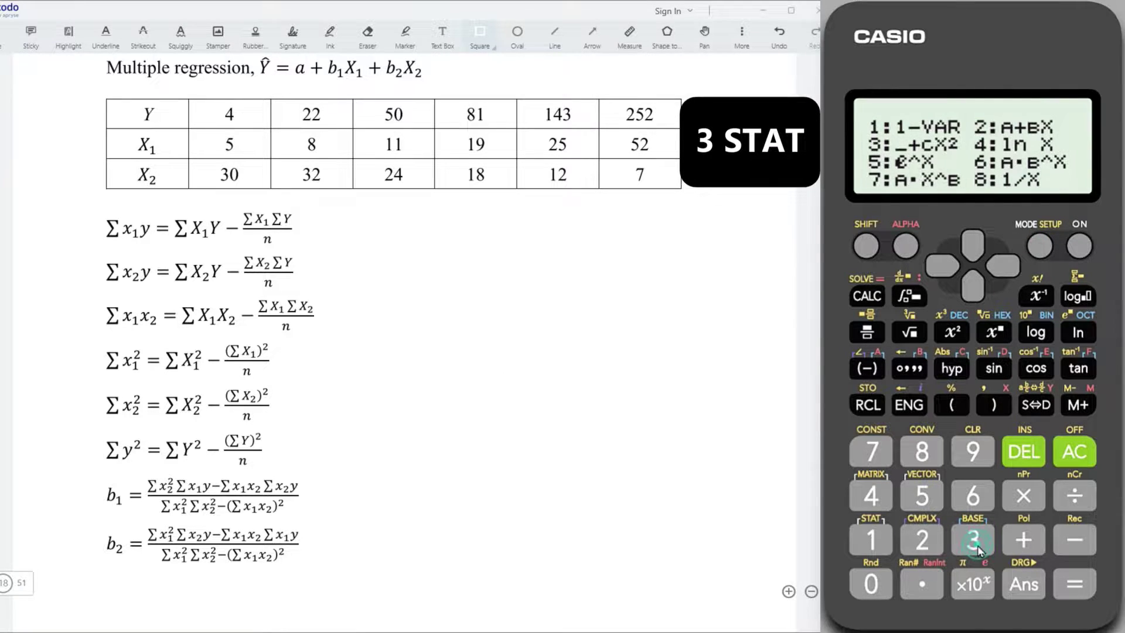
{"action": "left_click", "coordinate": [923, 544]}
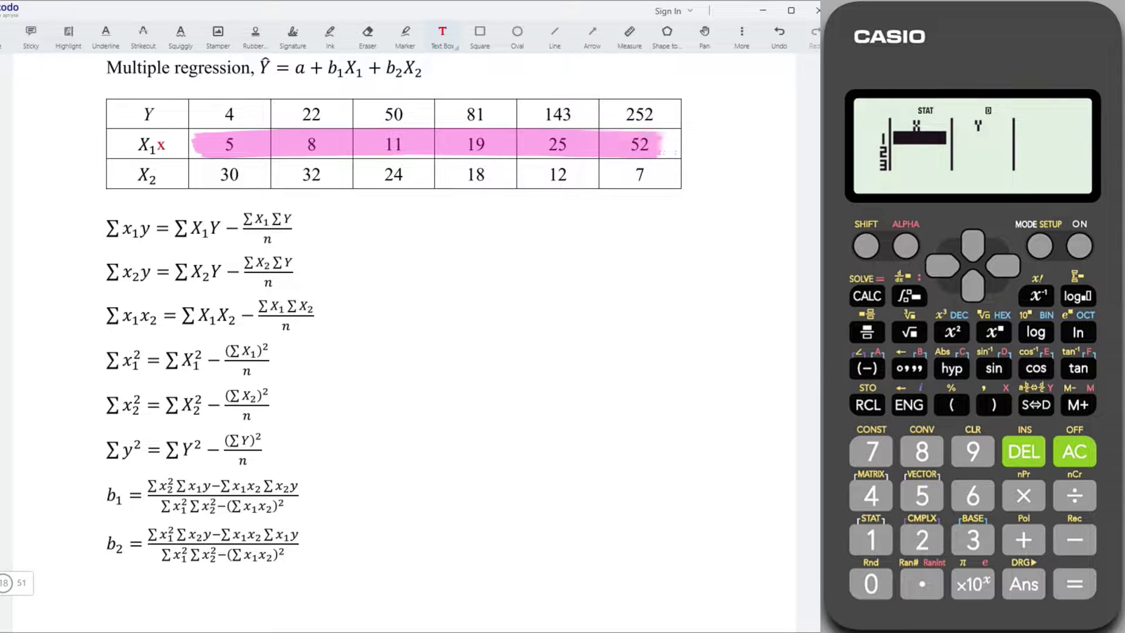
Step: Enter the X₁ values 5, 8, 11, 19, 25, 52 into the X column
{"action": "key", "text": "5"}
{"action": "key", "text": "Return"}
{"action": "key", "text": "8"}
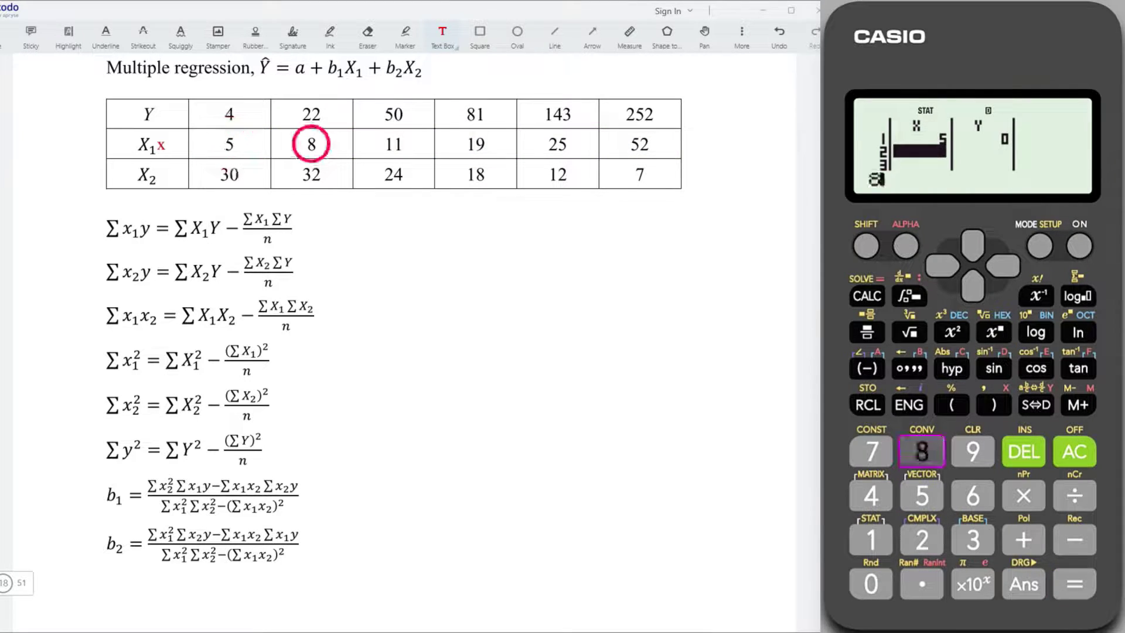
{"action": "key", "text": "Return"}
{"action": "key", "text": "1"}
{"action": "key", "text": "1"}
{"action": "key", "text": "Return"}
{"action": "key", "text": "1"}
{"action": "key", "text": "9"}
{"action": "key", "text": "Return"}
{"action": "key", "text": "2"}
{"action": "key", "text": "5"}
{"action": "key", "text": "Return"}
{"action": "key", "text": "5"}
{"action": "key", "text": "2"}
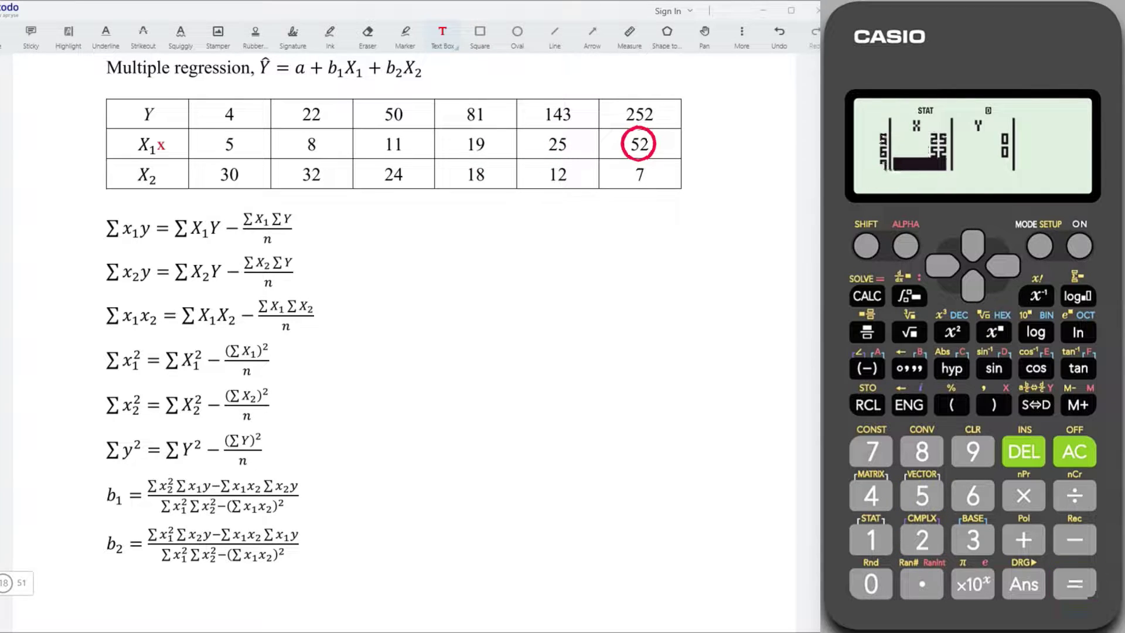
Step: Enter the Y values 4, 22, 50, 81, 143, 252 and leave the data table
{"action": "key", "text": "Right"}
{"action": "key", "text": "Up"}
{"action": "key", "text": "Up"}
{"action": "key", "text": "Up"}
{"action": "key", "text": "Up"}
{"action": "key", "text": "Up"}
{"action": "key", "text": "Up"}
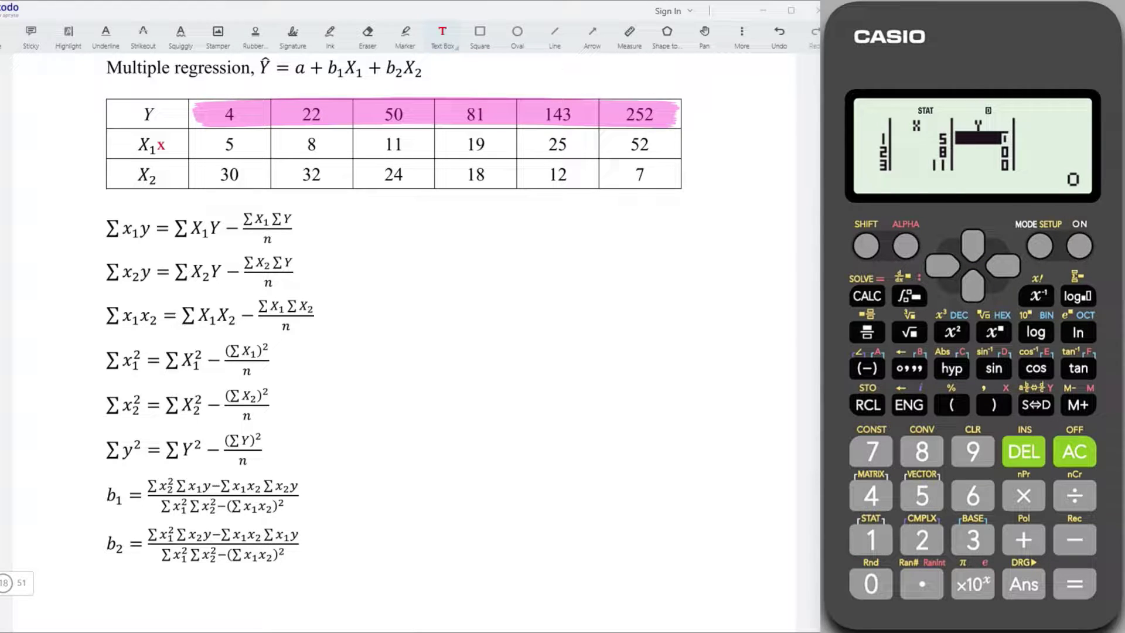
{"action": "key", "text": "4"}
{"action": "key", "text": "Return"}
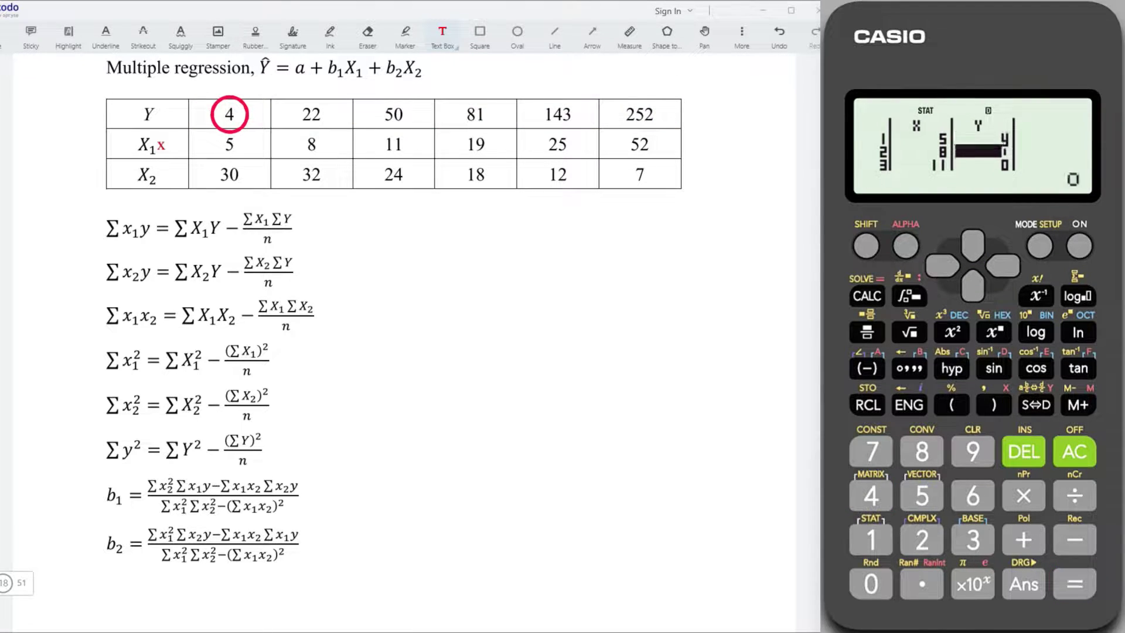
{"action": "key", "text": "2"}
{"action": "key", "text": "2"}
{"action": "key", "text": "Return"}
{"action": "key", "text": "5"}
{"action": "key", "text": "0"}
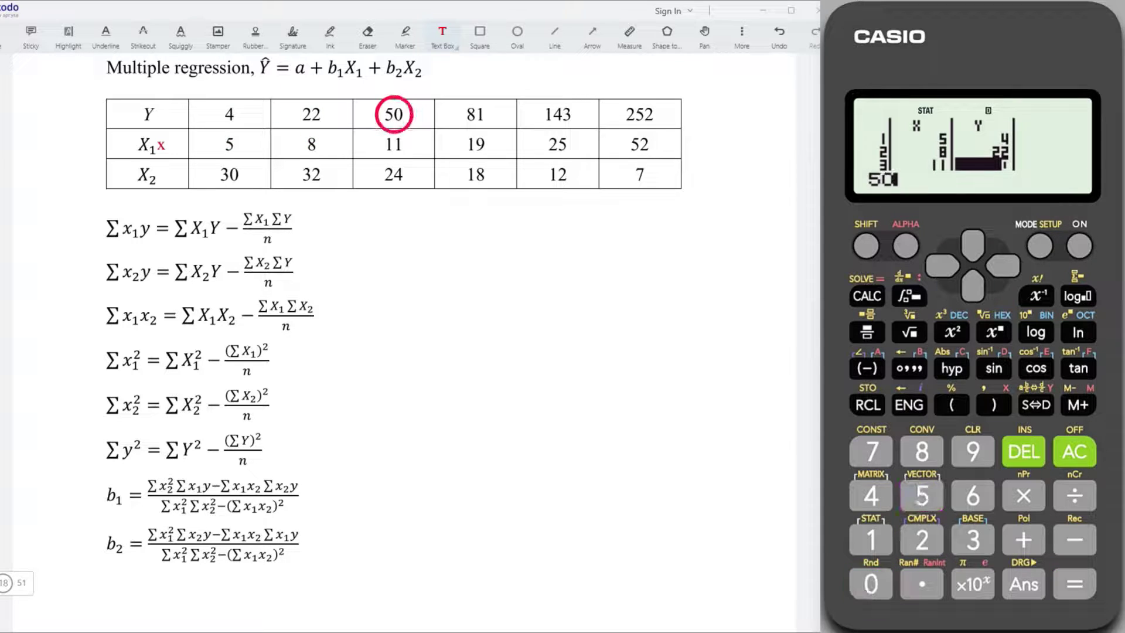
{"action": "key", "text": "Return"}
{"action": "key", "text": "8"}
{"action": "key", "text": "1"}
{"action": "key", "text": "Return"}
{"action": "key", "text": "1"}
{"action": "key", "text": "4"}
{"action": "key", "text": "3"}
{"action": "key", "text": "Return"}
{"action": "key", "text": "2"}
{"action": "key", "text": "5"}
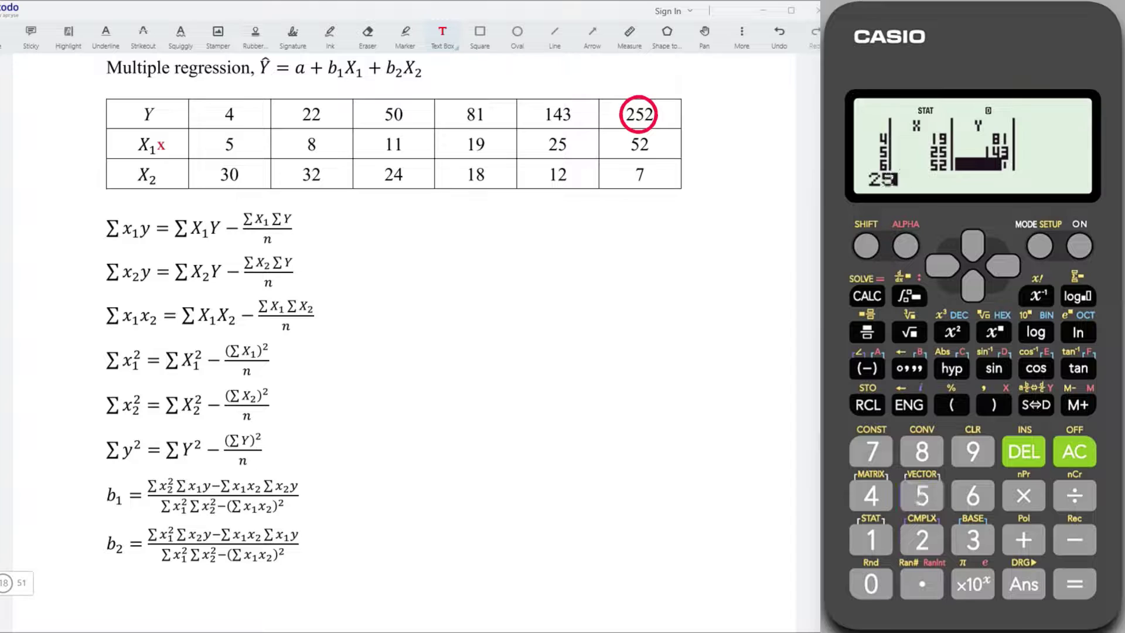
{"action": "key", "text": "2"}
{"action": "key", "text": "Return"}
{"action": "left_click", "coordinate": [1074, 454]}
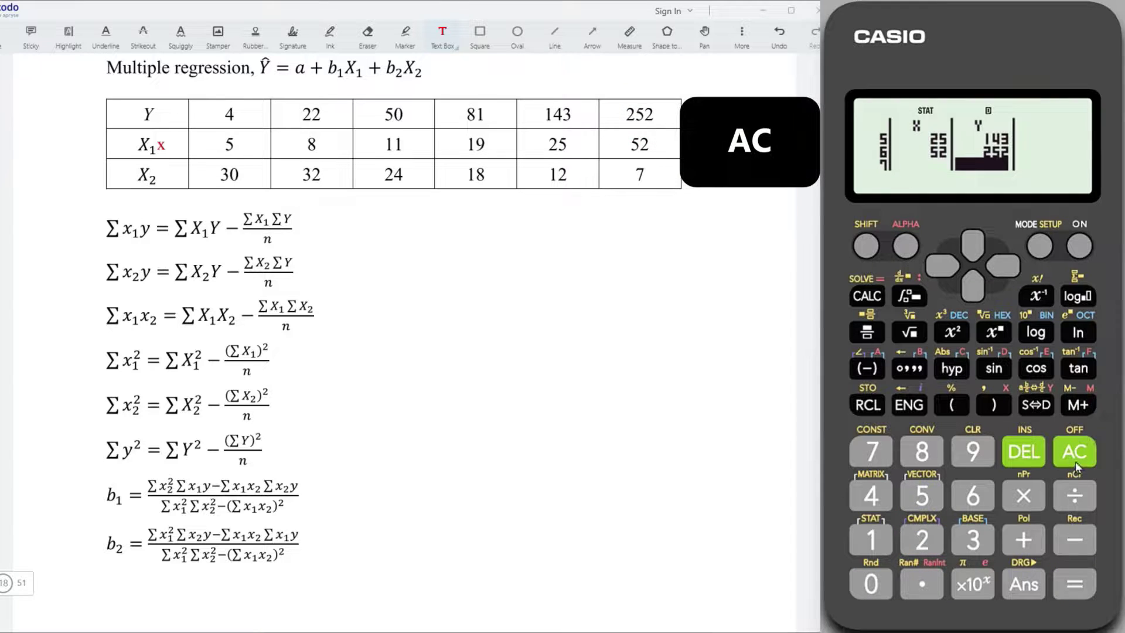
{"action": "left_click", "coordinate": [866, 246]}
Step: Compute the sum of X₁ squared, Σx² = 3900
{"action": "left_click", "coordinate": [871, 542]}
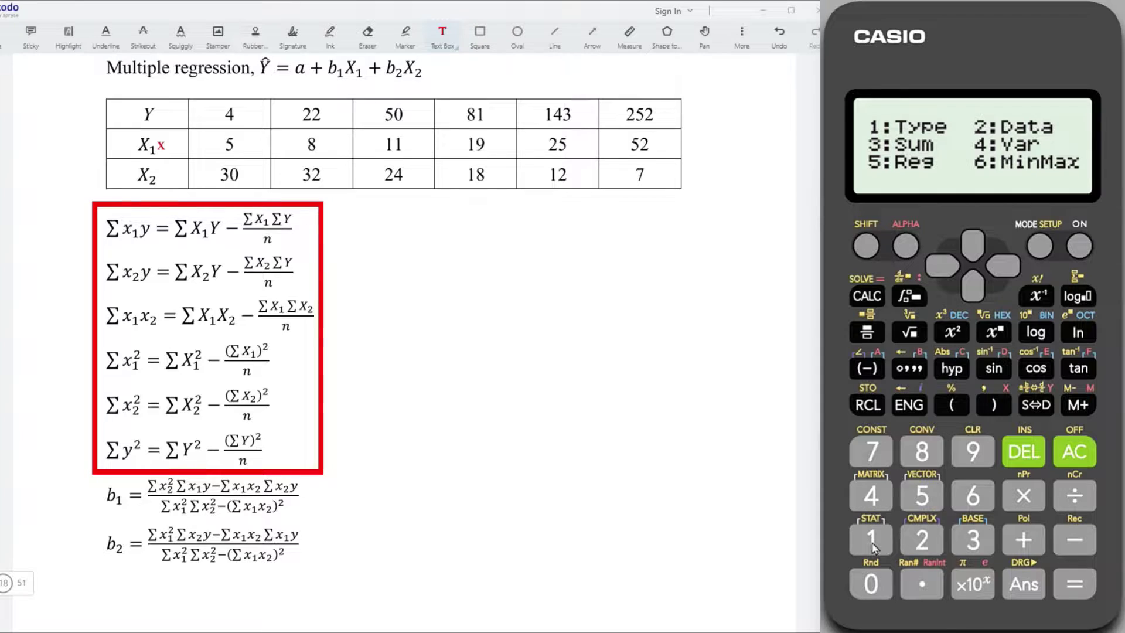
{"action": "left_click", "coordinate": [973, 540]}
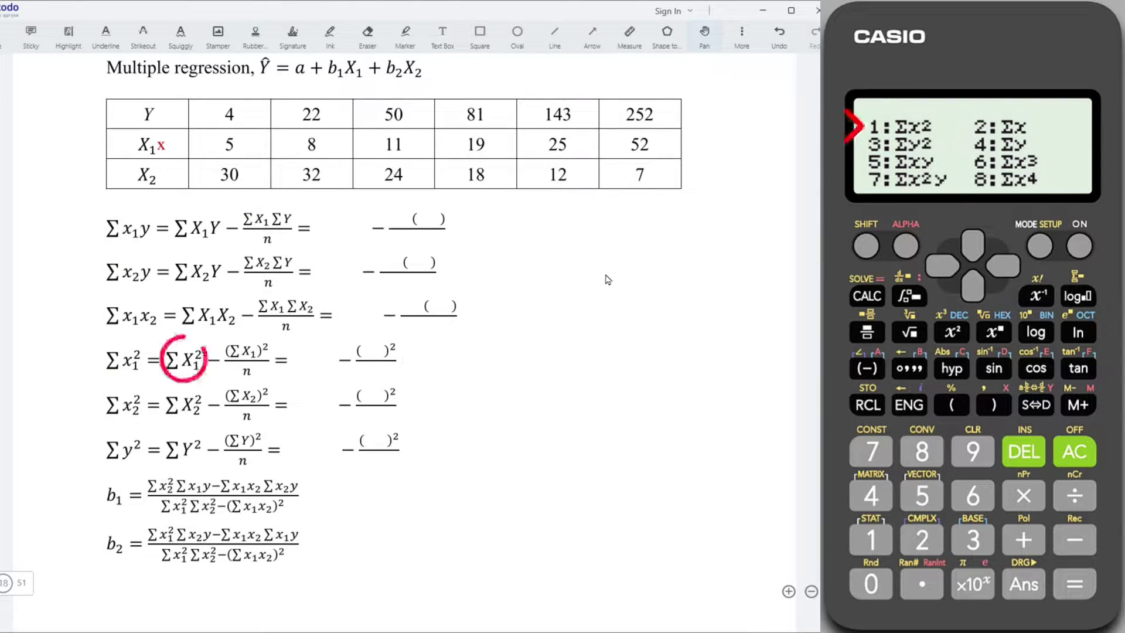
{"action": "left_click", "coordinate": [872, 540]}
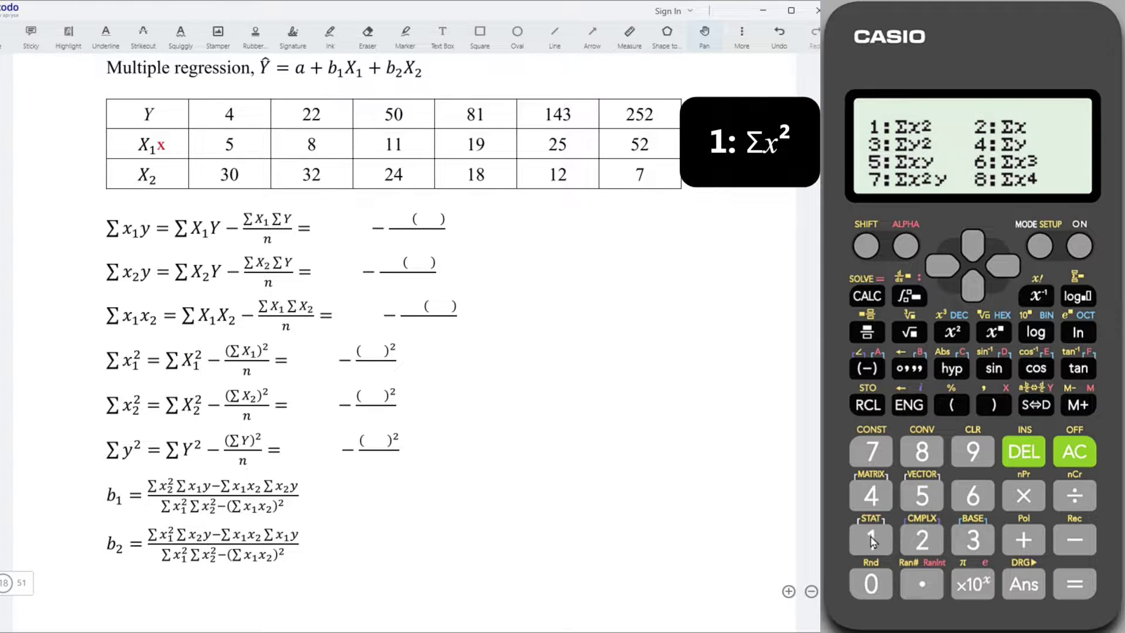
{"action": "key", "text": "Return"}
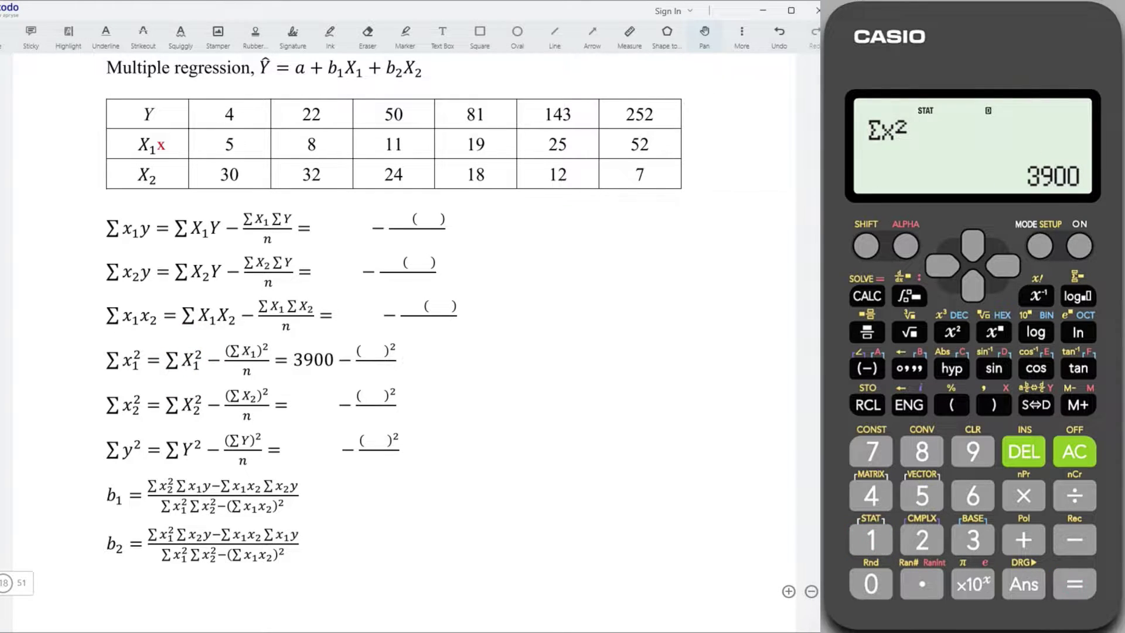
Step: Compute the sum of X₁, Σx = 120
{"action": "left_click", "coordinate": [866, 246]}
{"action": "left_click", "coordinate": [872, 539]}
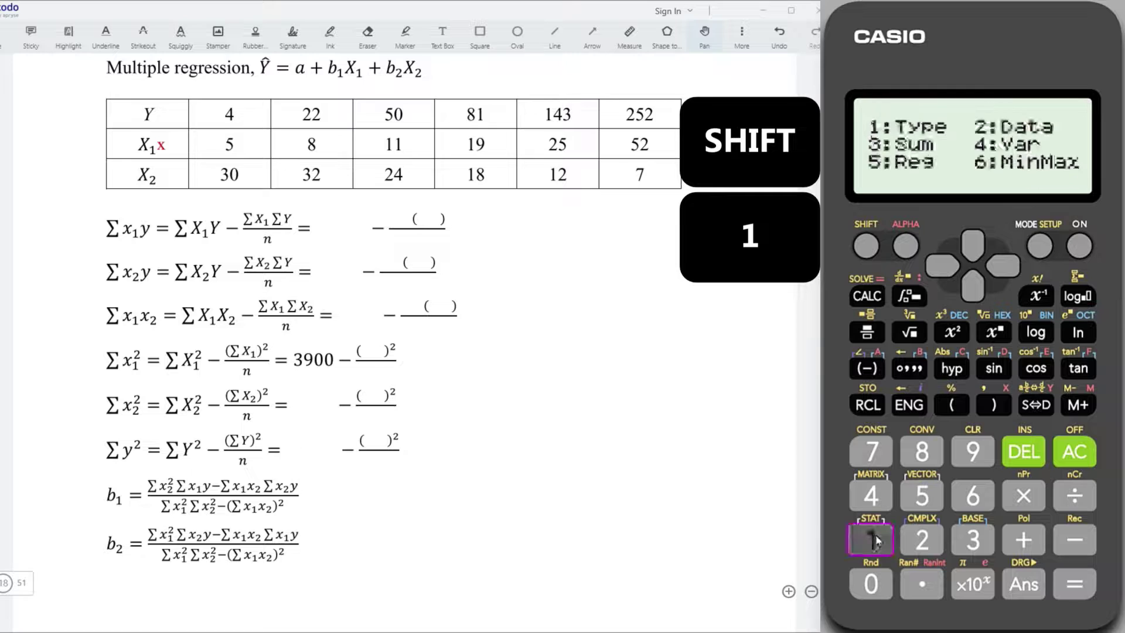
{"action": "left_click", "coordinate": [974, 541]}
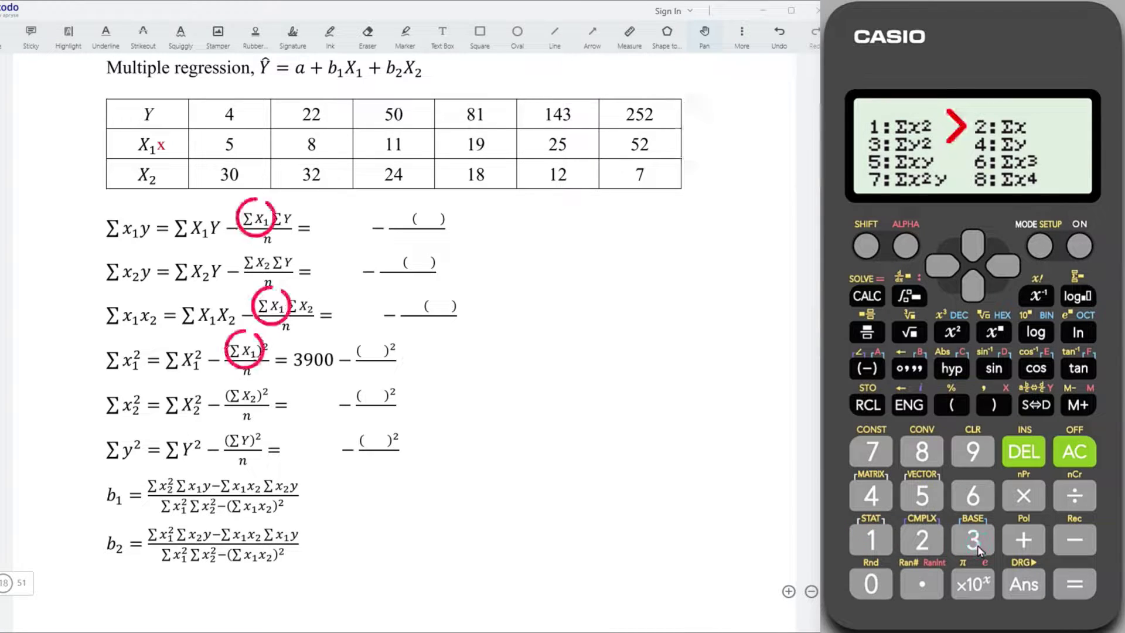
{"action": "left_click", "coordinate": [922, 539]}
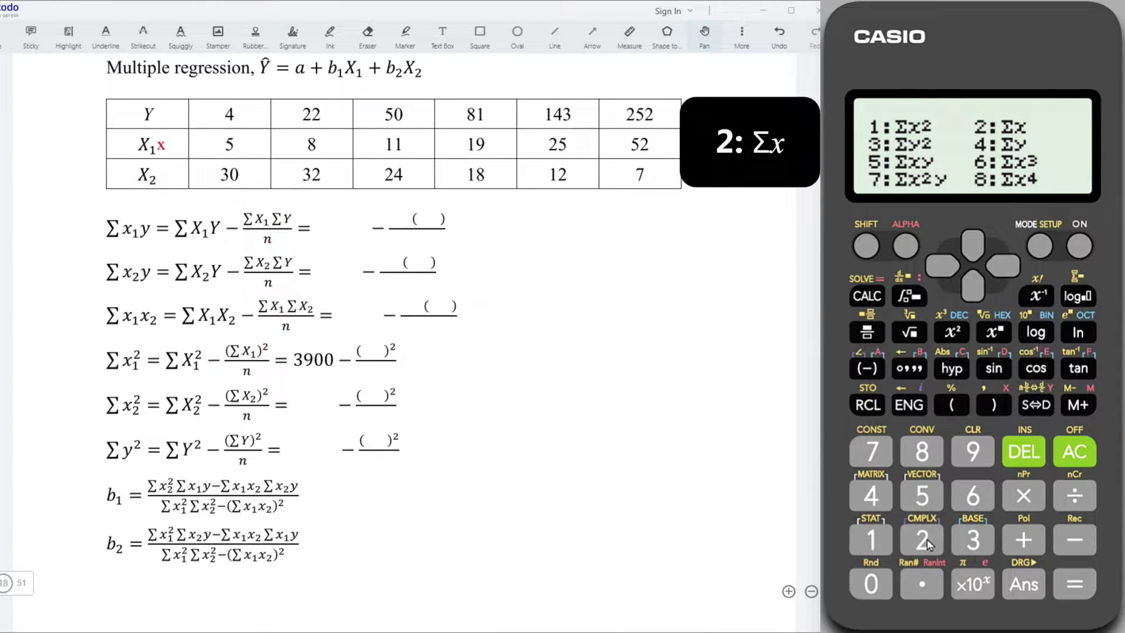
{"action": "left_click", "coordinate": [1075, 585]}
{"action": "left_click", "coordinate": [1075, 588]}
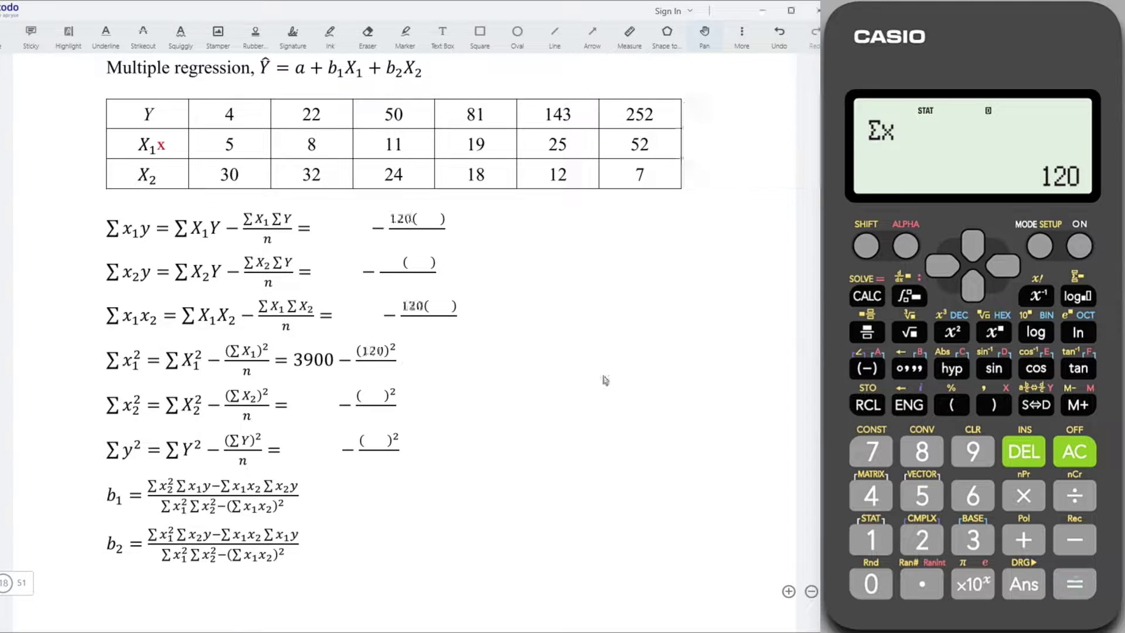
{"action": "left_click", "coordinate": [865, 249]}
{"action": "left_click", "coordinate": [871, 539]}
{"action": "left_click", "coordinate": [971, 540]}
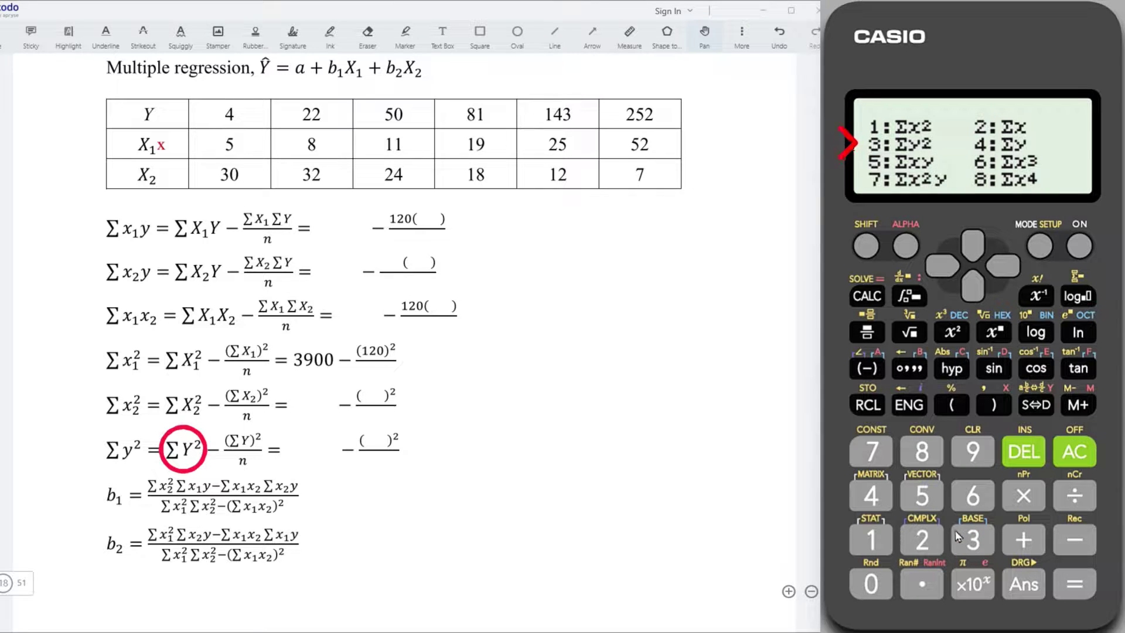
Step: Read the sums Σy² = 93514 and Σy = 552
{"action": "left_click", "coordinate": [971, 540]}
{"action": "left_click", "coordinate": [1075, 584]}
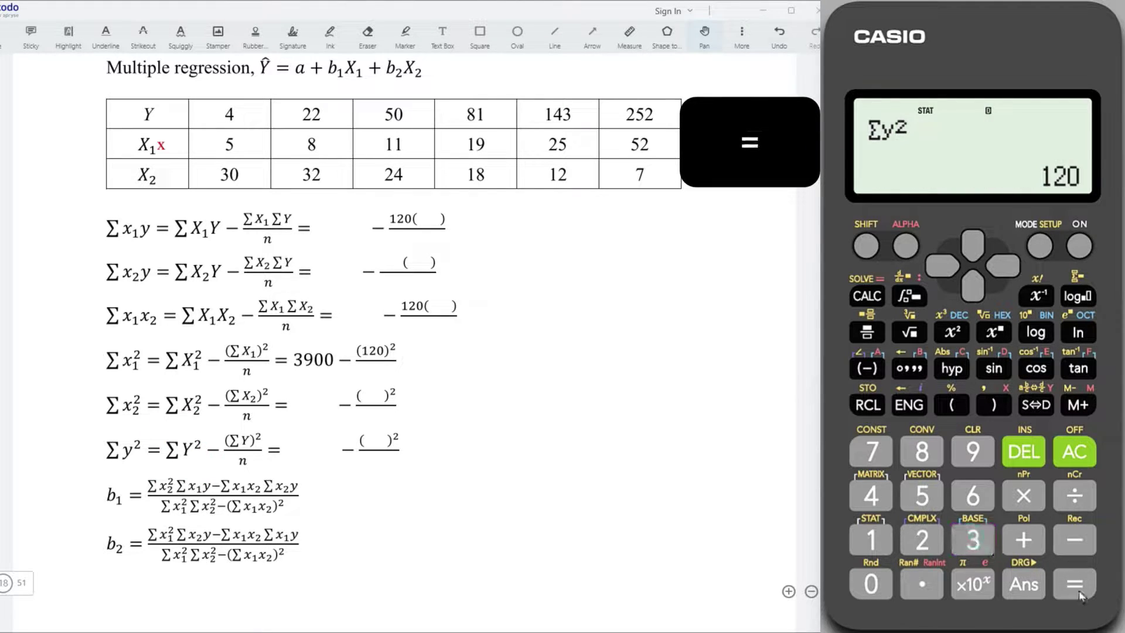
{"action": "left_click", "coordinate": [864, 246]}
{"action": "left_click", "coordinate": [866, 538]}
{"action": "left_click", "coordinate": [969, 540]}
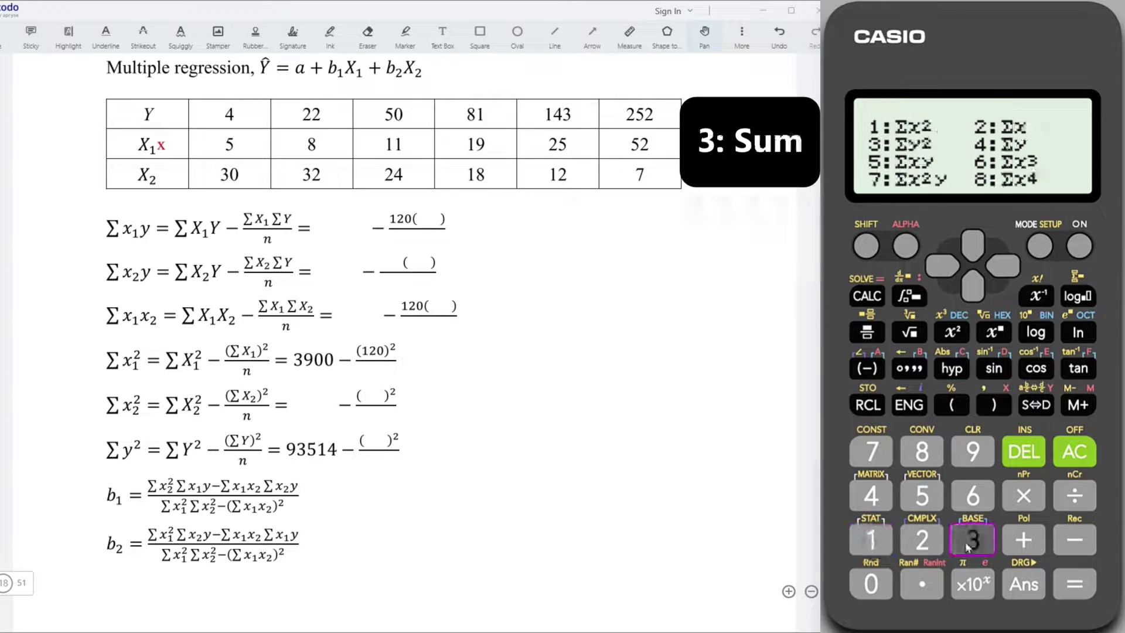
{"action": "left_click", "coordinate": [872, 499]}
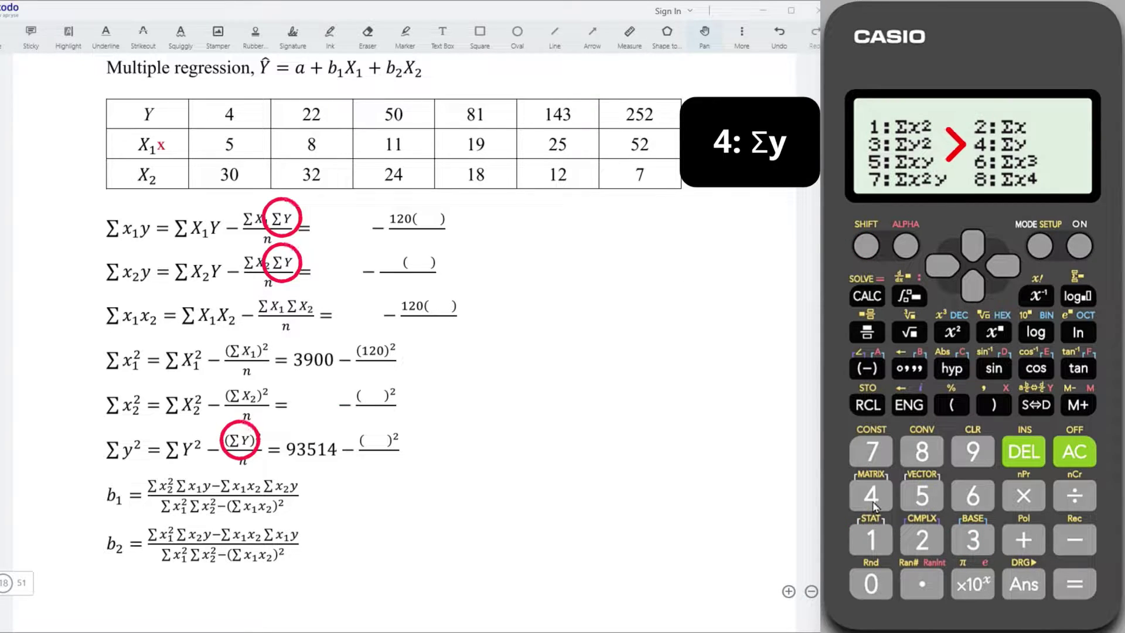
{"action": "left_click", "coordinate": [1074, 583]}
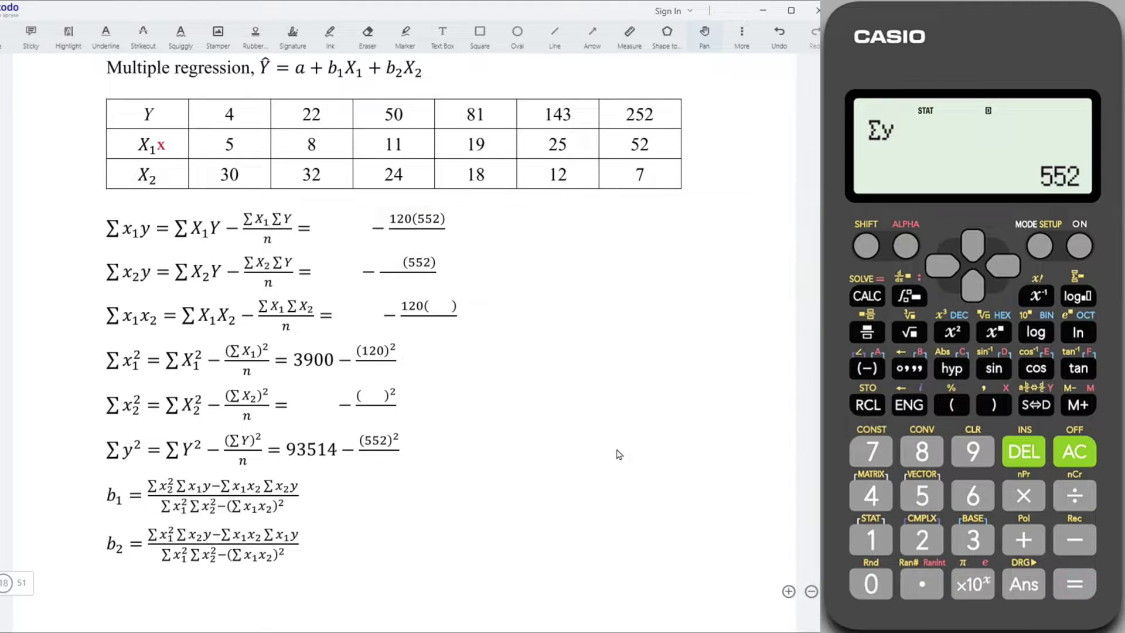
Step: Compute the sum of products Σxy = 18964 for X₁ and Y
{"action": "left_click", "coordinate": [866, 247]}
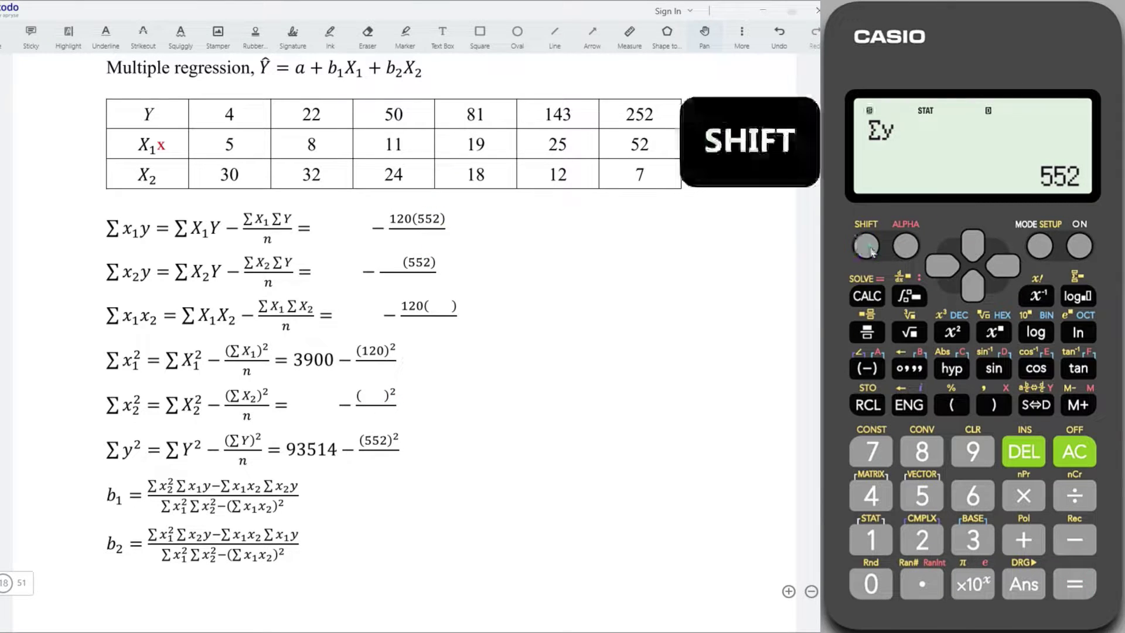
{"action": "left_click", "coordinate": [871, 539]}
{"action": "left_click", "coordinate": [974, 542]}
{"action": "left_click", "coordinate": [972, 546]}
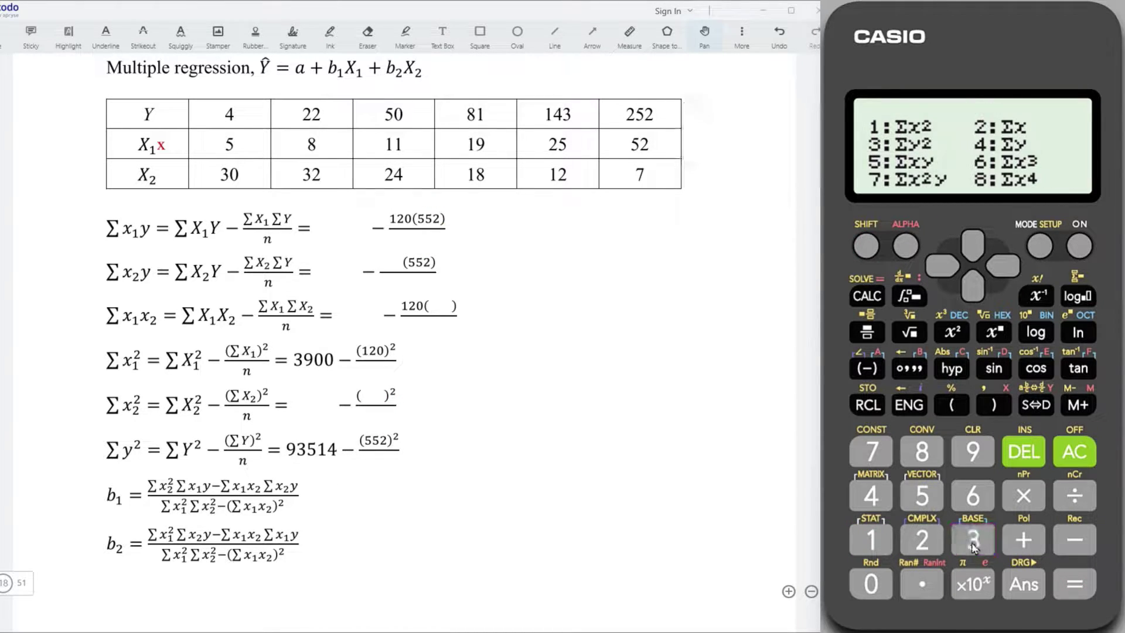
{"action": "left_click", "coordinate": [923, 502]}
{"action": "left_click", "coordinate": [1075, 583]}
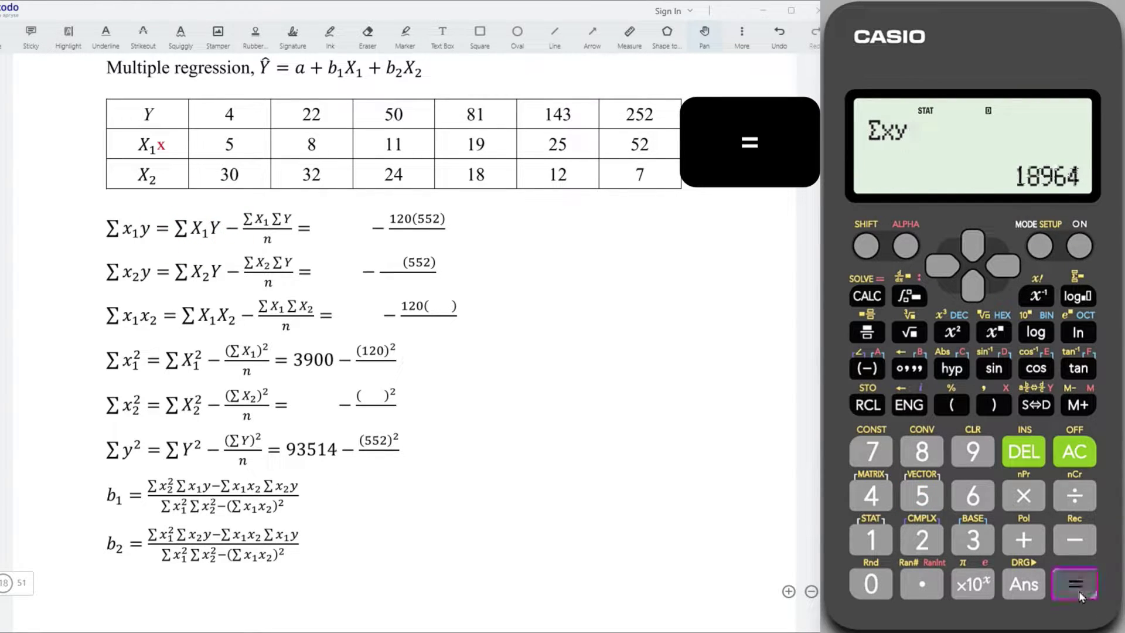
{"action": "left_click", "coordinate": [865, 247]}
{"action": "left_click", "coordinate": [873, 541]}
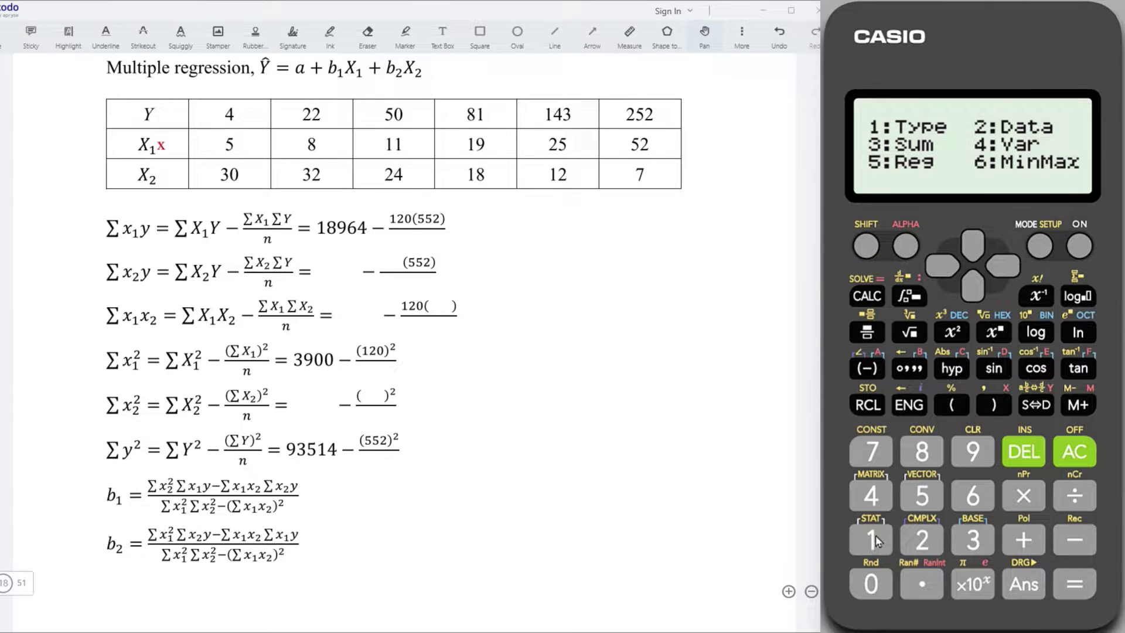
{"action": "left_click", "coordinate": [871, 498]}
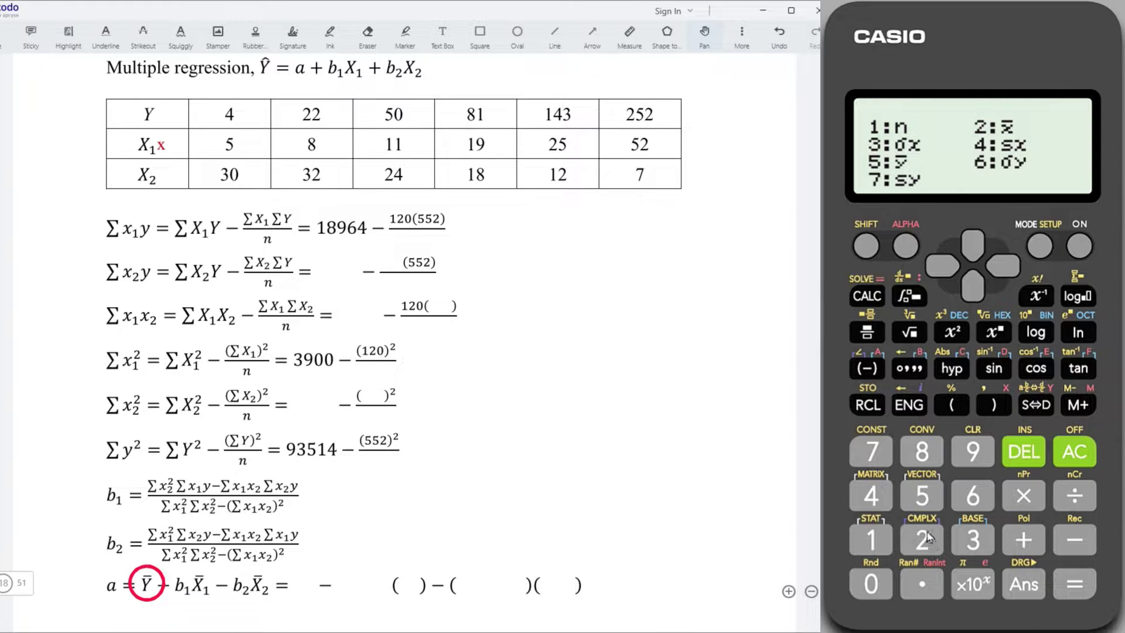
Step: Evaluate the mean of Y, ȳ = 92
{"action": "left_click", "coordinate": [922, 497]}
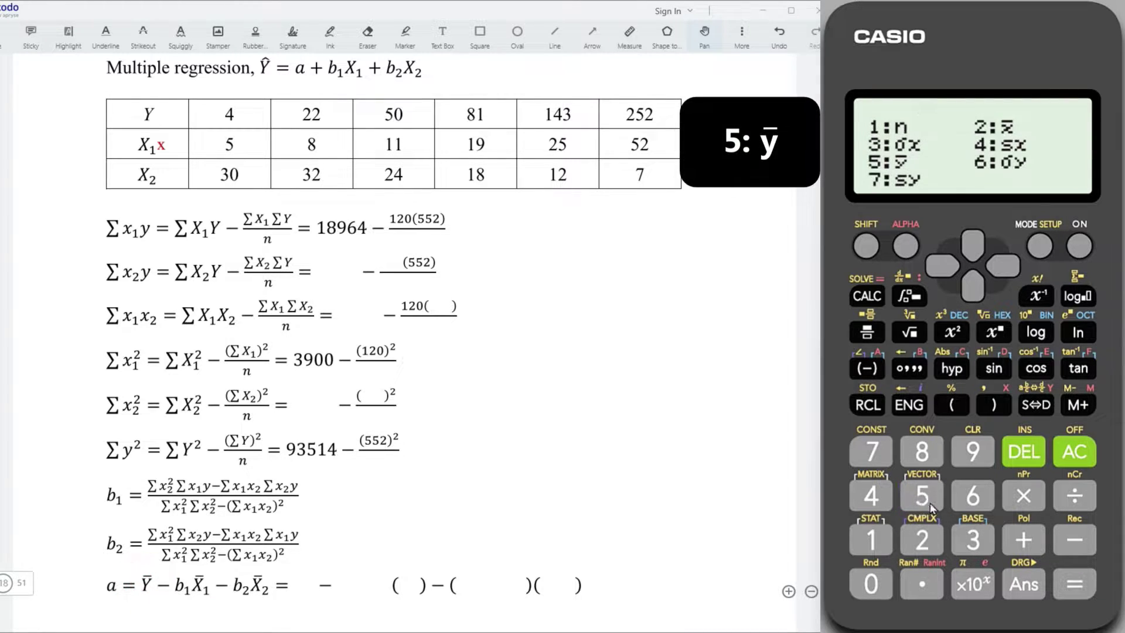
{"action": "left_click", "coordinate": [921, 497]}
{"action": "left_click", "coordinate": [1072, 586]}
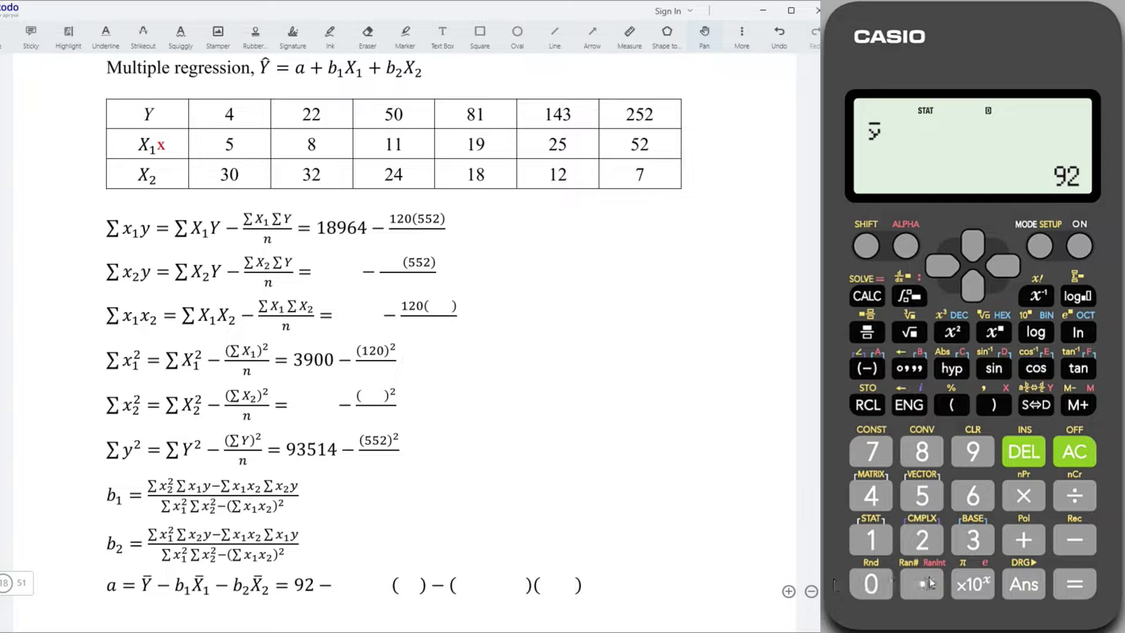
Step: Evaluate the mean of X₁, x̄ = 20
{"action": "left_click", "coordinate": [867, 246]}
{"action": "left_click", "coordinate": [870, 539]}
{"action": "left_click", "coordinate": [870, 497]}
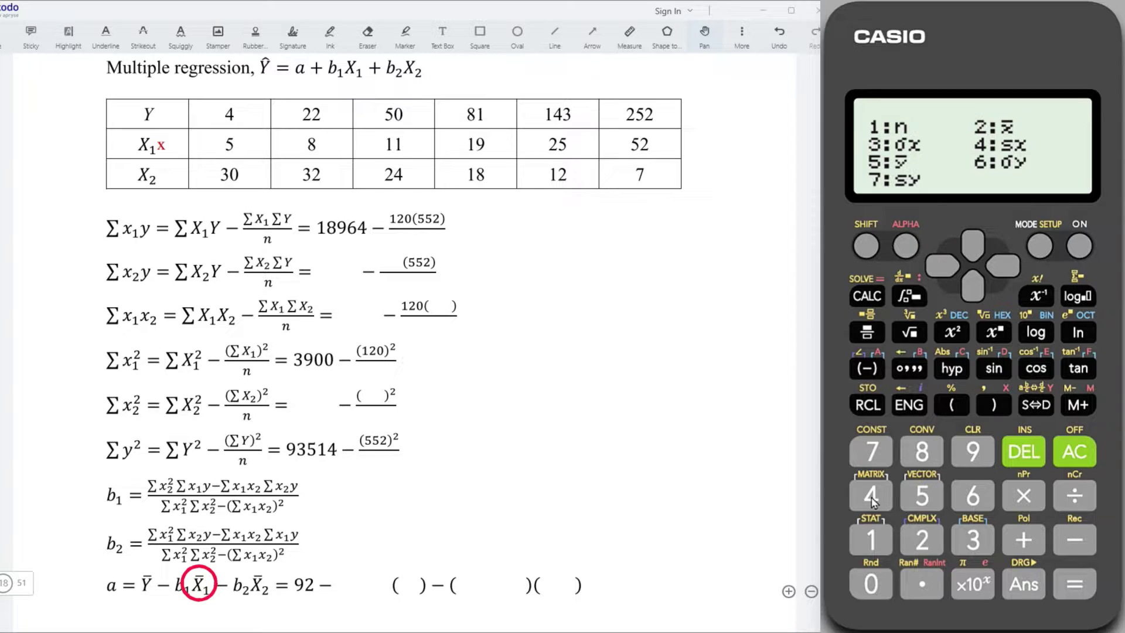
{"action": "left_click", "coordinate": [922, 539]}
{"action": "left_click", "coordinate": [1074, 584]}
{"action": "left_click", "coordinate": [1074, 584]}
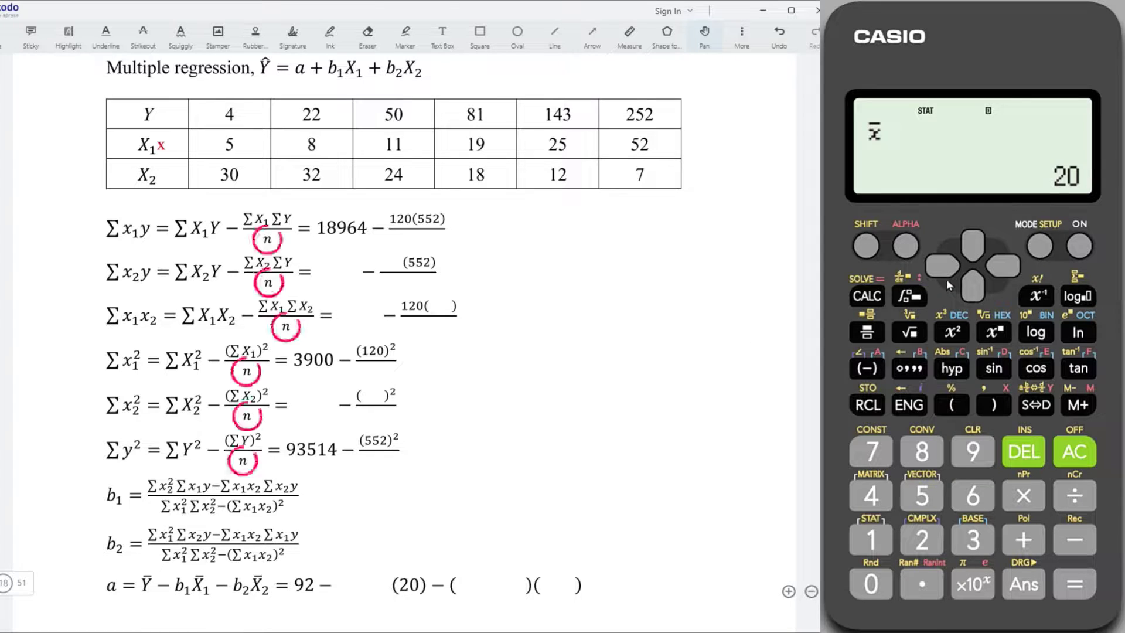
{"action": "left_click", "coordinate": [868, 248]}
{"action": "left_click", "coordinate": [872, 539]}
Step: Evaluate the data count n, confirming 6
{"action": "key", "text": "4"}
{"action": "left_click", "coordinate": [871, 545]}
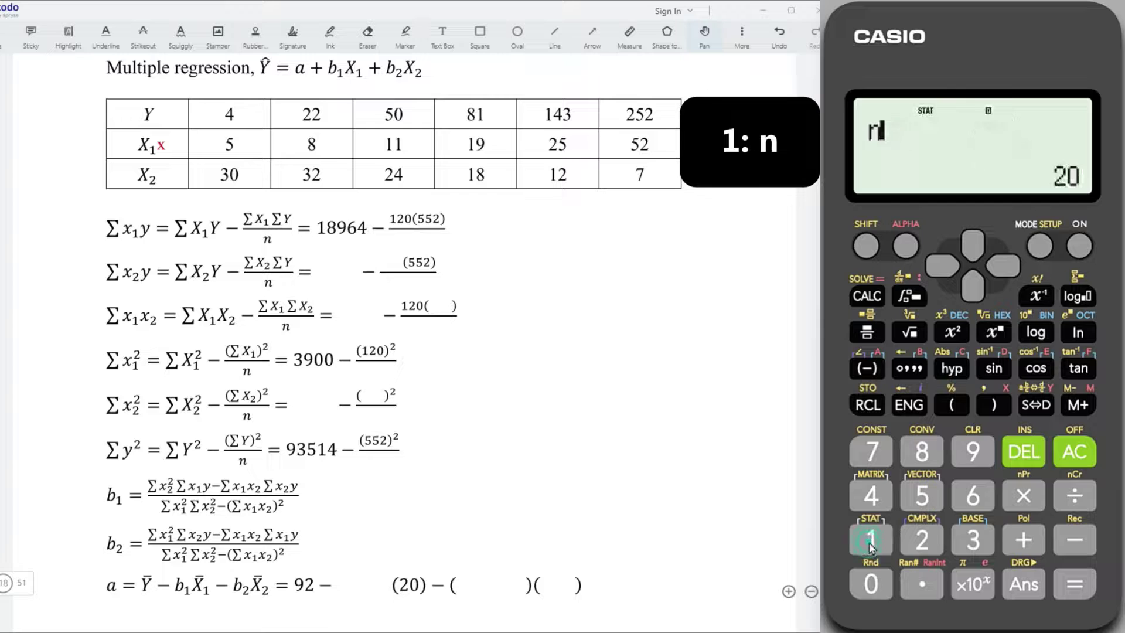
{"action": "left_click", "coordinate": [1075, 585]}
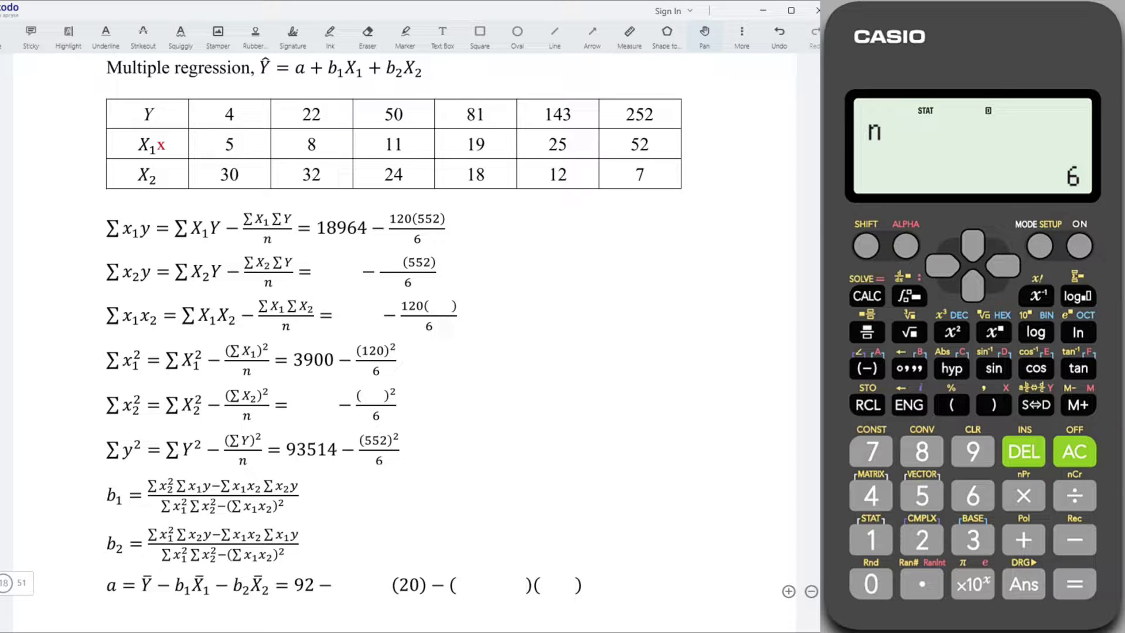
Step: Start an expression with the squared standard deviation σx²
{"action": "left_click", "coordinate": [866, 246]}
{"action": "left_click", "coordinate": [871, 539]}
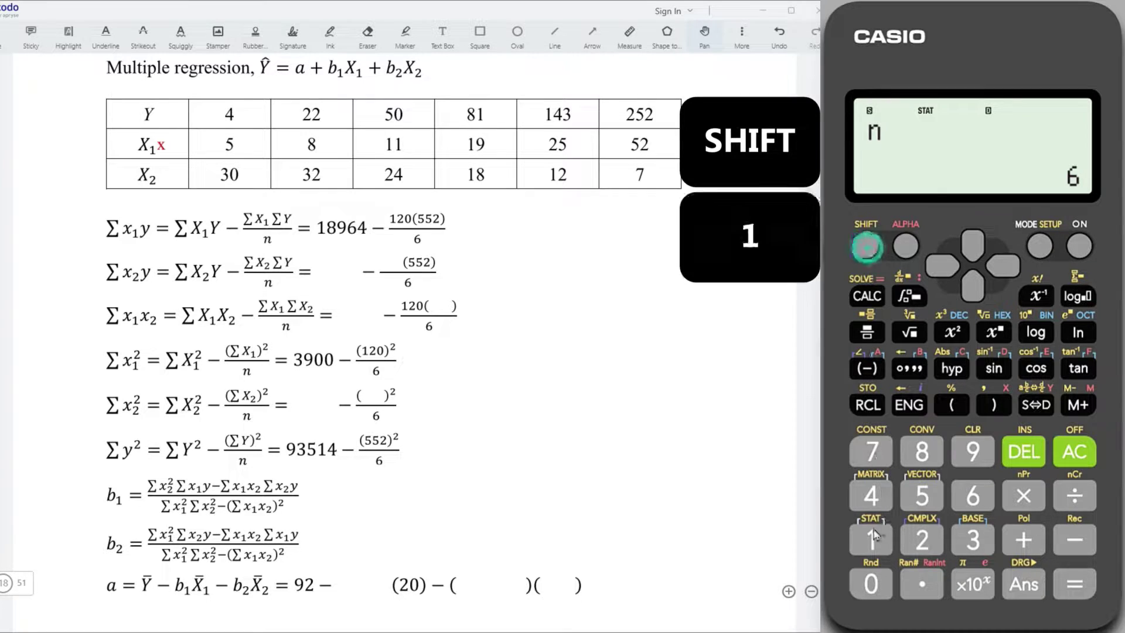
{"action": "left_click", "coordinate": [873, 505]}
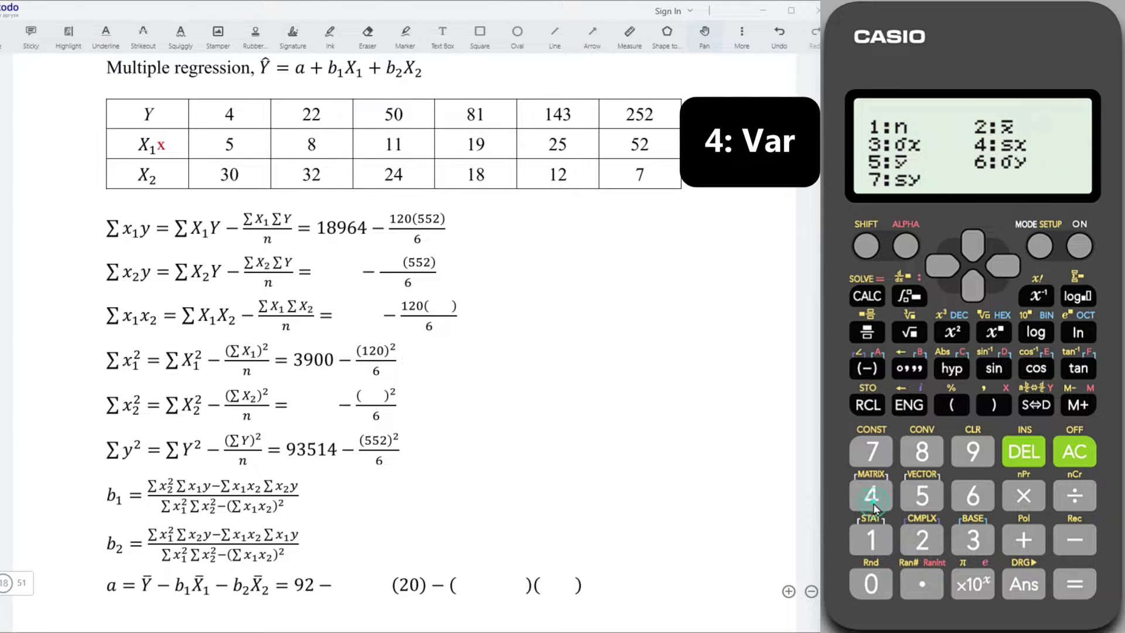
{"action": "left_click", "coordinate": [966, 548]}
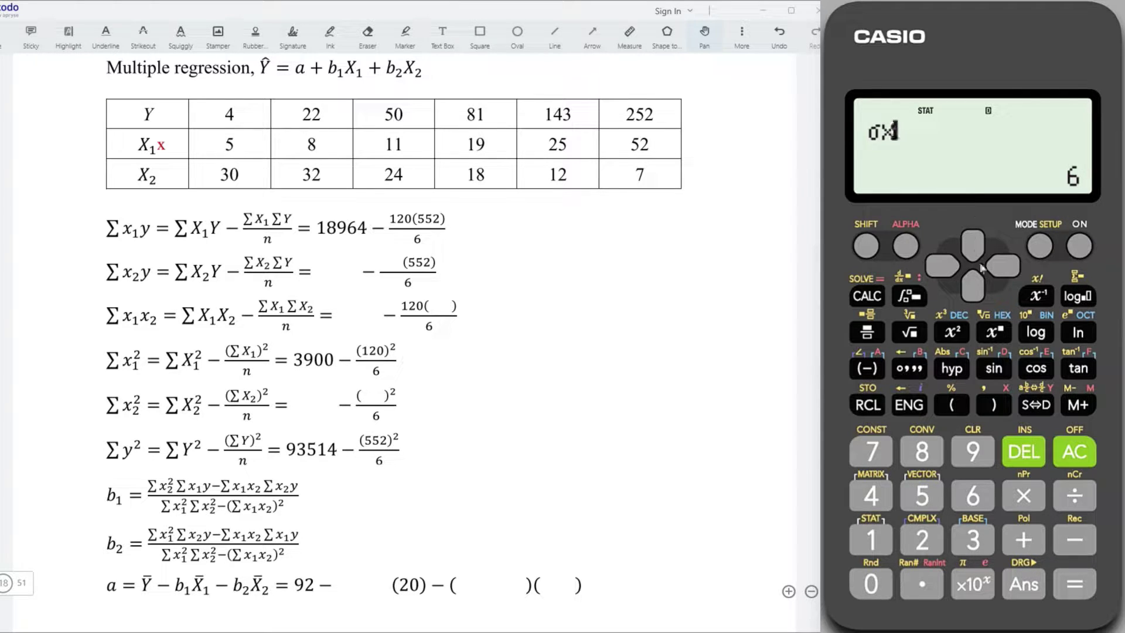
{"action": "left_click", "coordinate": [957, 333]}
Step: Multiply σx² by 6 and evaluate it to get 1500
{"action": "left_click", "coordinate": [1023, 497]}
{"action": "left_click", "coordinate": [975, 497]}
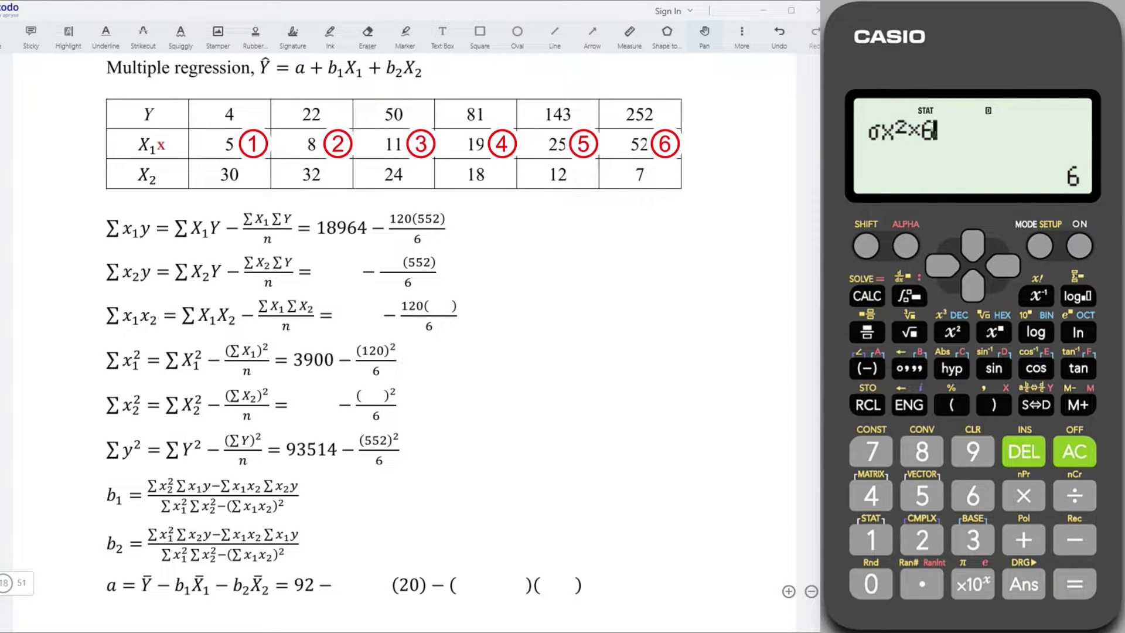
{"action": "key", "text": "Return"}
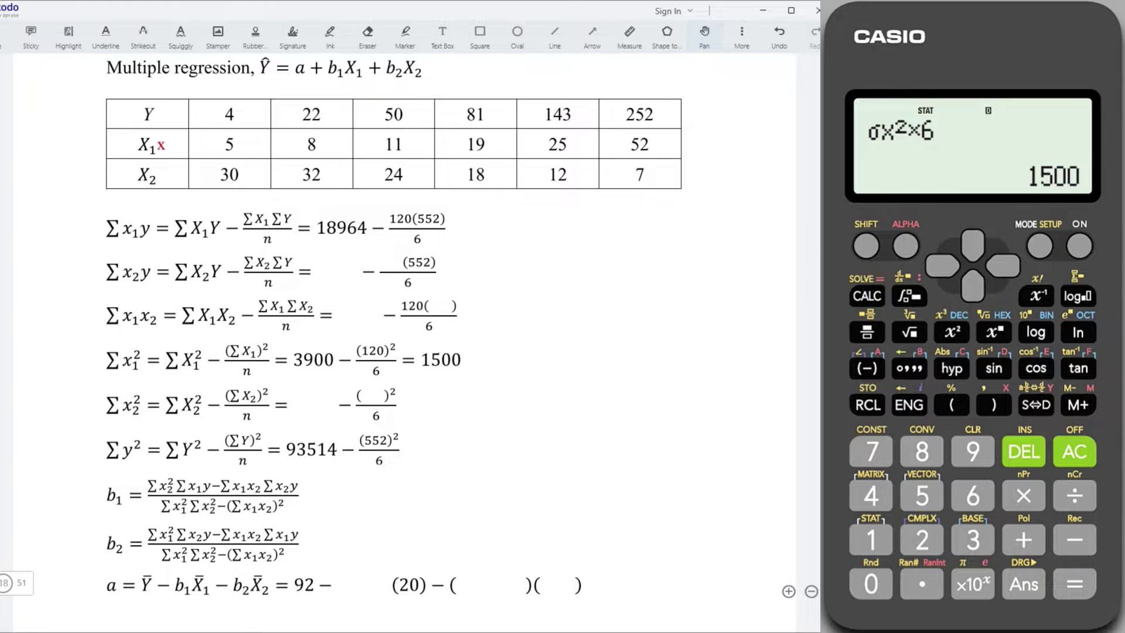
Step: Compute σy² × 6, giving 42730
{"action": "left_click", "coordinate": [866, 247]}
{"action": "left_click", "coordinate": [871, 539]}
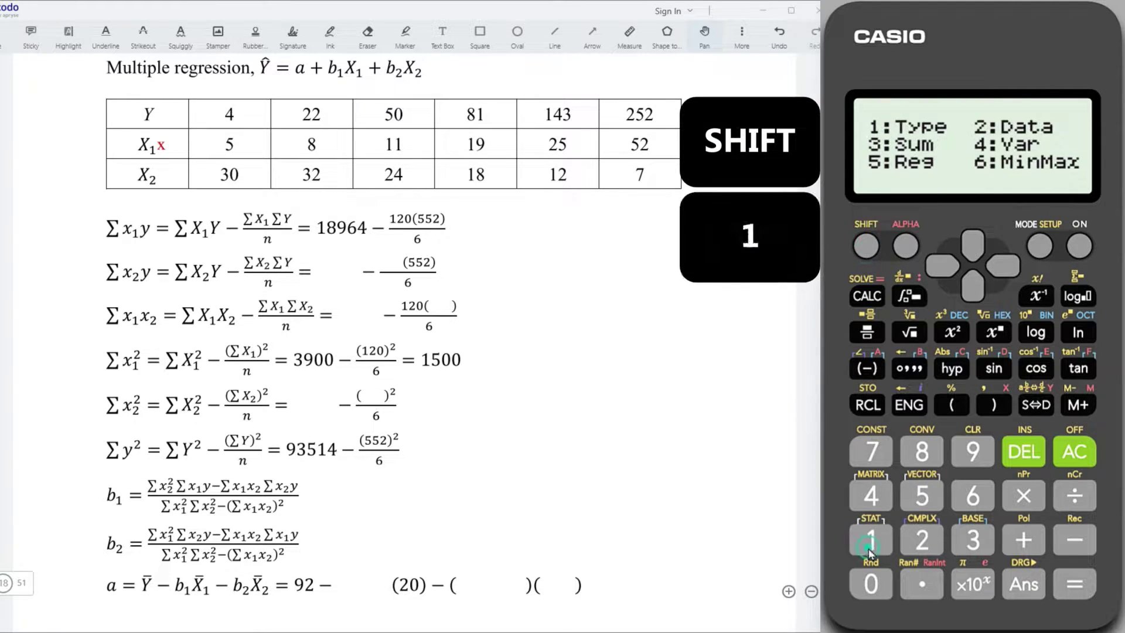
{"action": "left_click", "coordinate": [872, 495]}
{"action": "left_click", "coordinate": [973, 498]}
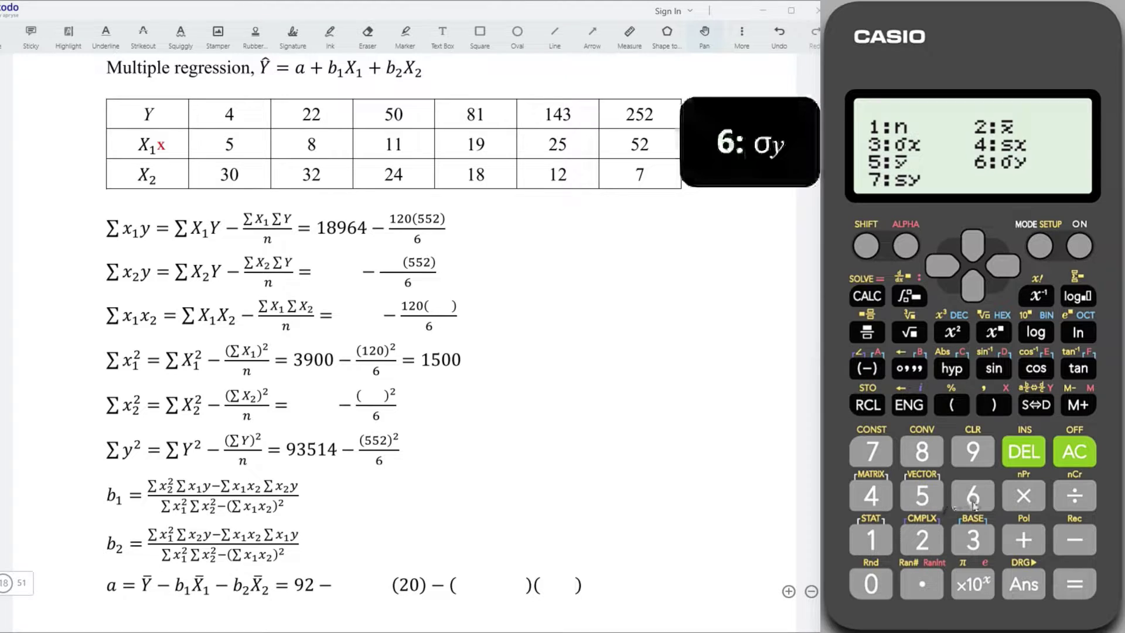
{"action": "left_click", "coordinate": [973, 498]}
{"action": "left_click", "coordinate": [952, 333]}
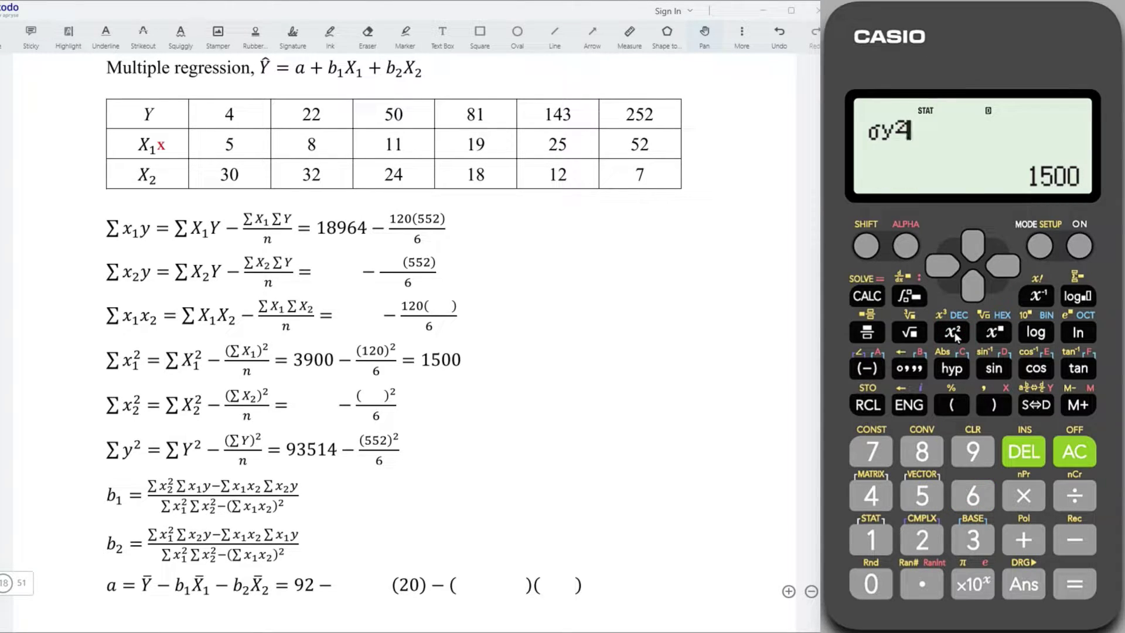
{"action": "left_click", "coordinate": [1026, 499]}
{"action": "left_click", "coordinate": [973, 499]}
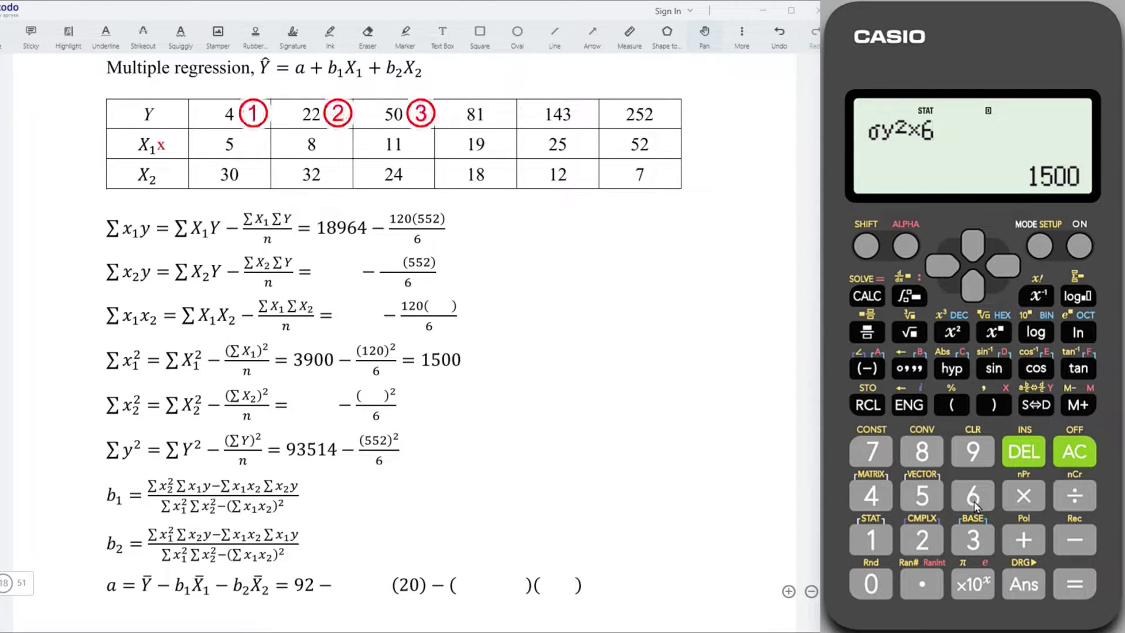
{"action": "left_click", "coordinate": [1074, 585]}
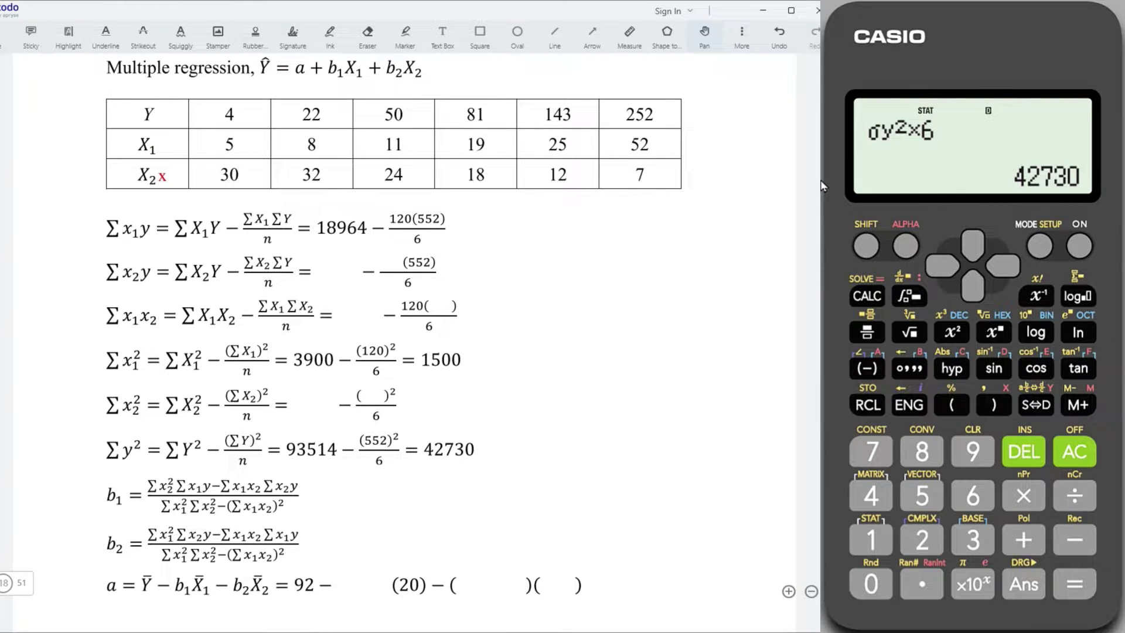
Step: Open the STAT data editor and enter X₂ values 30, 32, 24 in the x column
{"action": "left_click", "coordinate": [865, 246]}
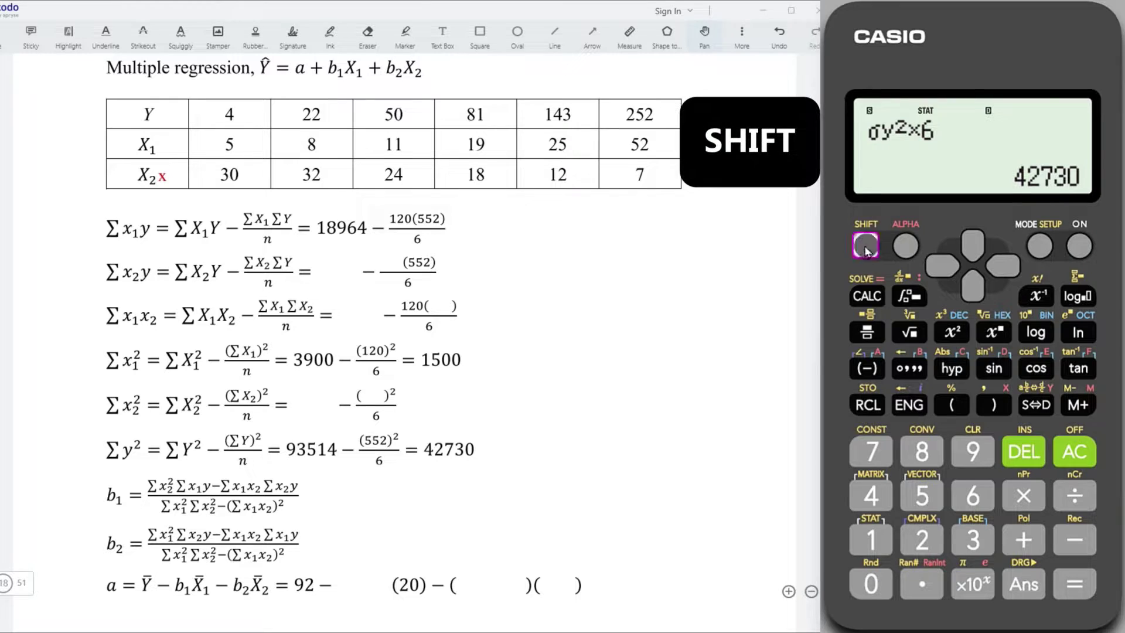
{"action": "left_click", "coordinate": [871, 538]}
{"action": "left_click", "coordinate": [922, 536]}
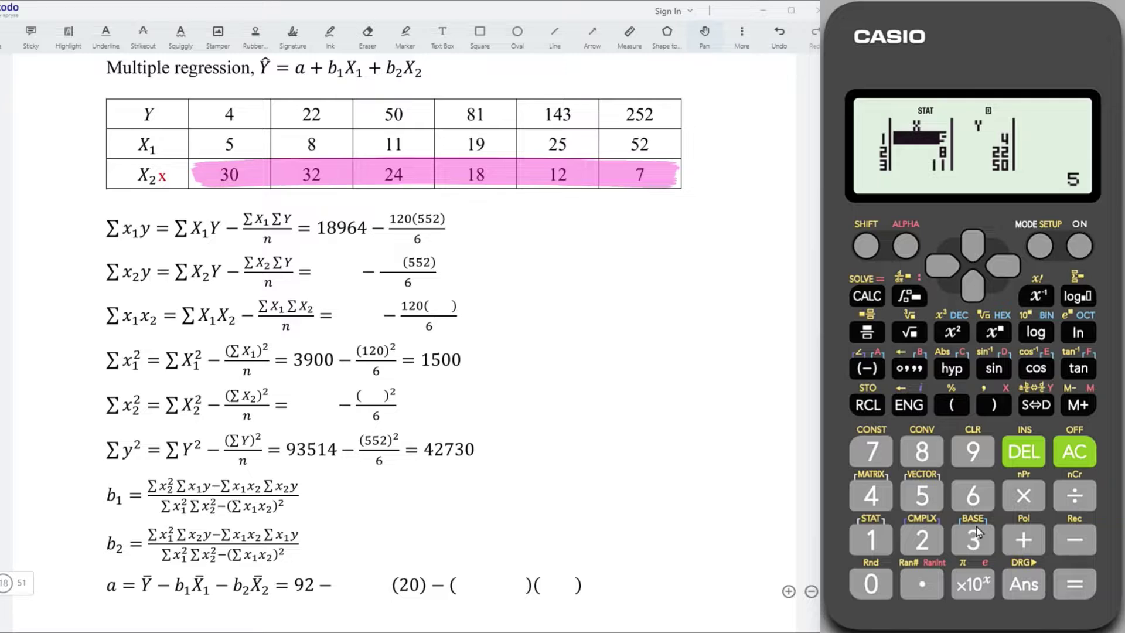
{"action": "left_click", "coordinate": [974, 538]}
{"action": "left_click", "coordinate": [873, 584]}
{"action": "left_click", "coordinate": [1074, 584]}
{"action": "left_click", "coordinate": [972, 538]}
{"action": "left_click", "coordinate": [921, 538]}
{"action": "left_click", "coordinate": [1074, 584]}
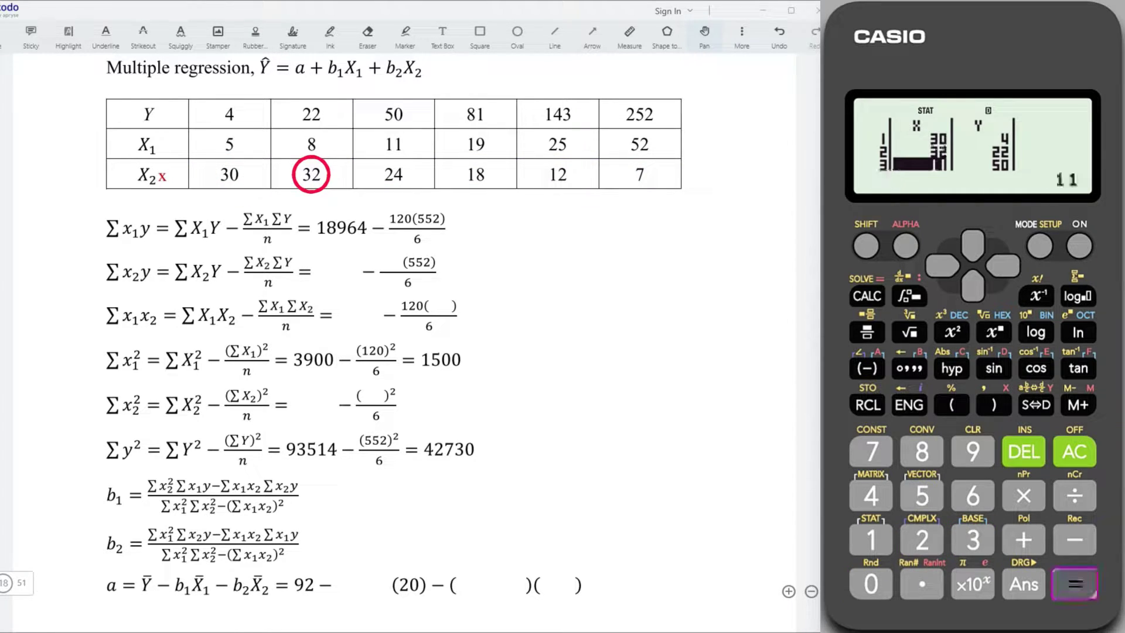
{"action": "left_click", "coordinate": [921, 538]}
{"action": "left_click", "coordinate": [871, 495]}
{"action": "left_click", "coordinate": [1075, 584]}
Step: Enter the remaining X₂ values 18, 12, 7 and leave the data table
{"action": "left_click", "coordinate": [871, 538]}
{"action": "left_click", "coordinate": [921, 451]}
{"action": "left_click", "coordinate": [1074, 584]}
{"action": "left_click", "coordinate": [871, 538]}
{"action": "left_click", "coordinate": [921, 537]}
{"action": "left_click", "coordinate": [1074, 584]}
{"action": "left_click", "coordinate": [871, 451]}
{"action": "left_click", "coordinate": [1075, 584]}
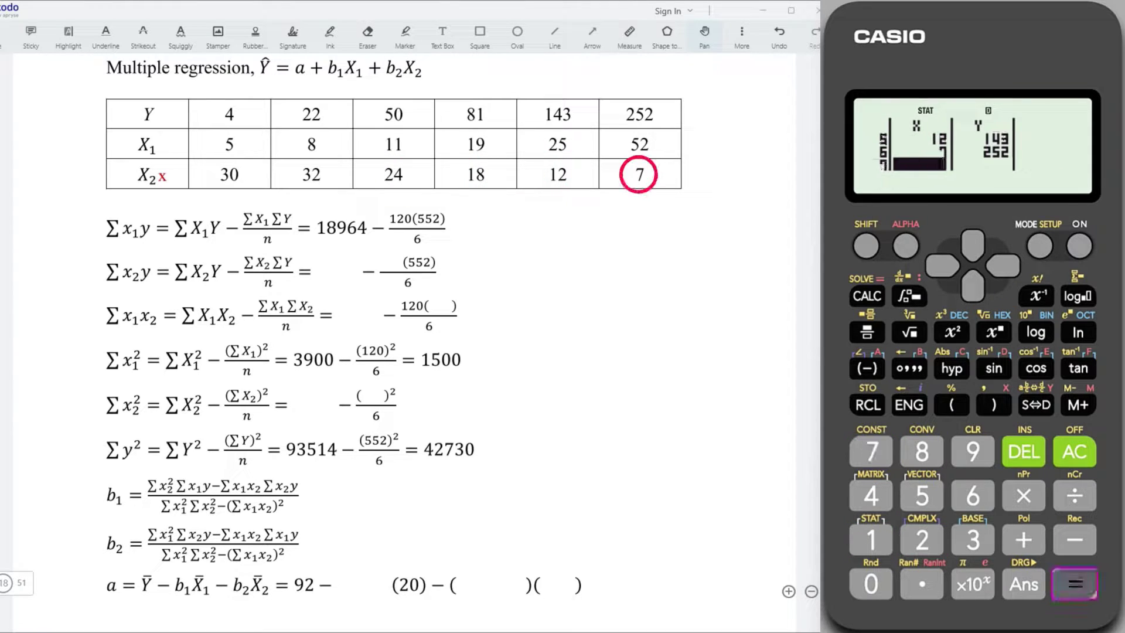
{"action": "left_click", "coordinate": [1074, 451]}
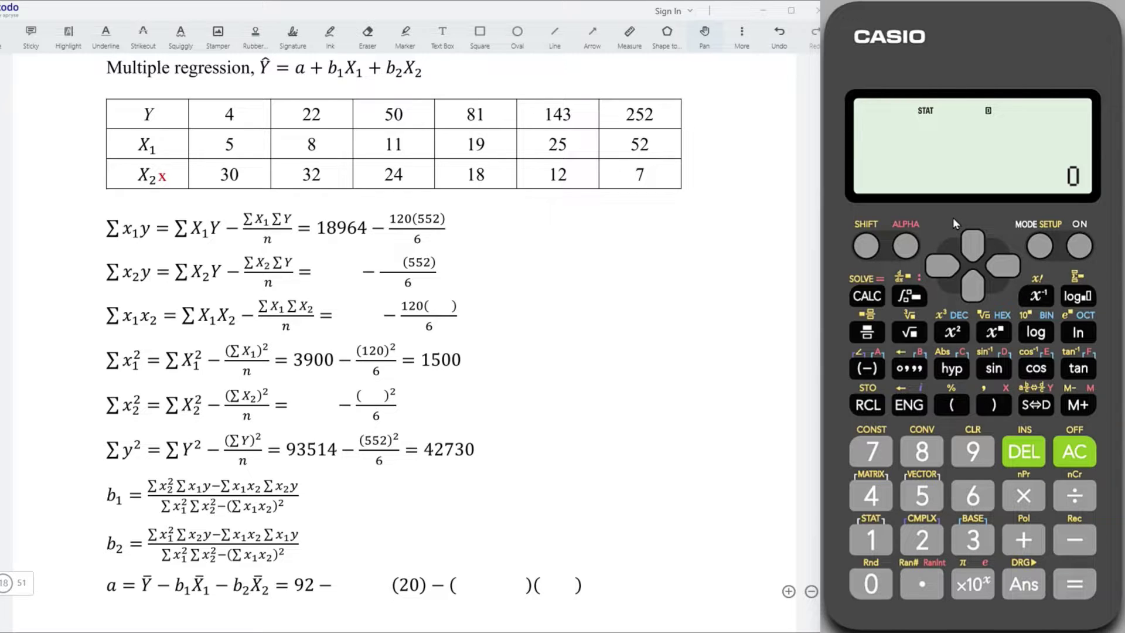
Step: Compute the sum of X₂ squared, Σx² = 3017
{"action": "left_click", "coordinate": [866, 246]}
{"action": "left_click", "coordinate": [871, 539]}
{"action": "left_click", "coordinate": [973, 539]}
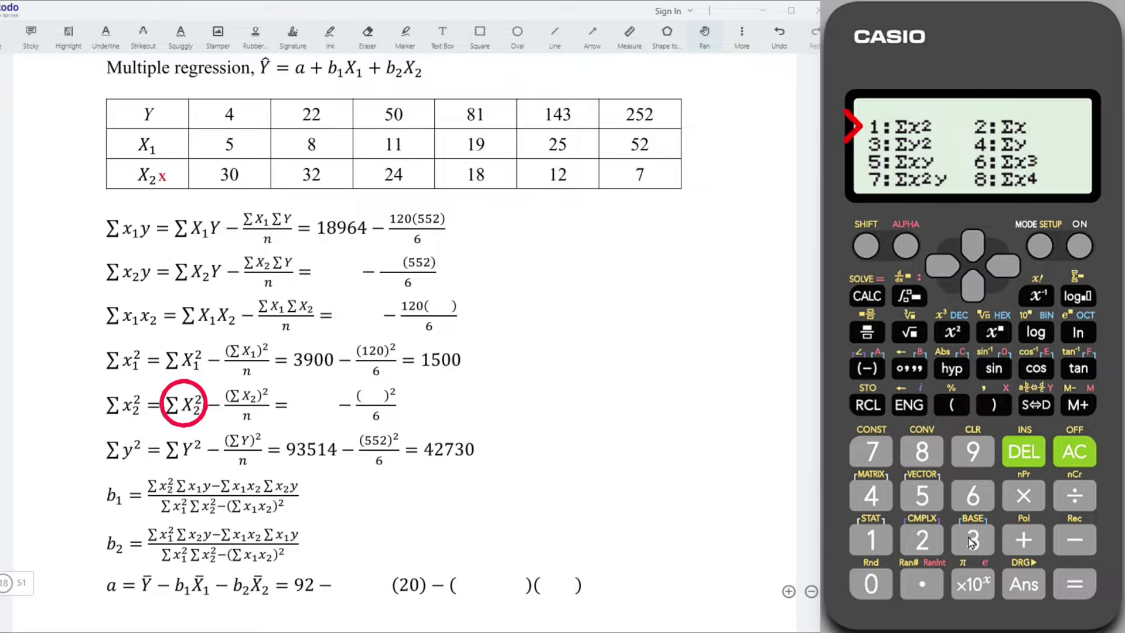
{"action": "left_click", "coordinate": [872, 539]}
{"action": "left_click", "coordinate": [1074, 584]}
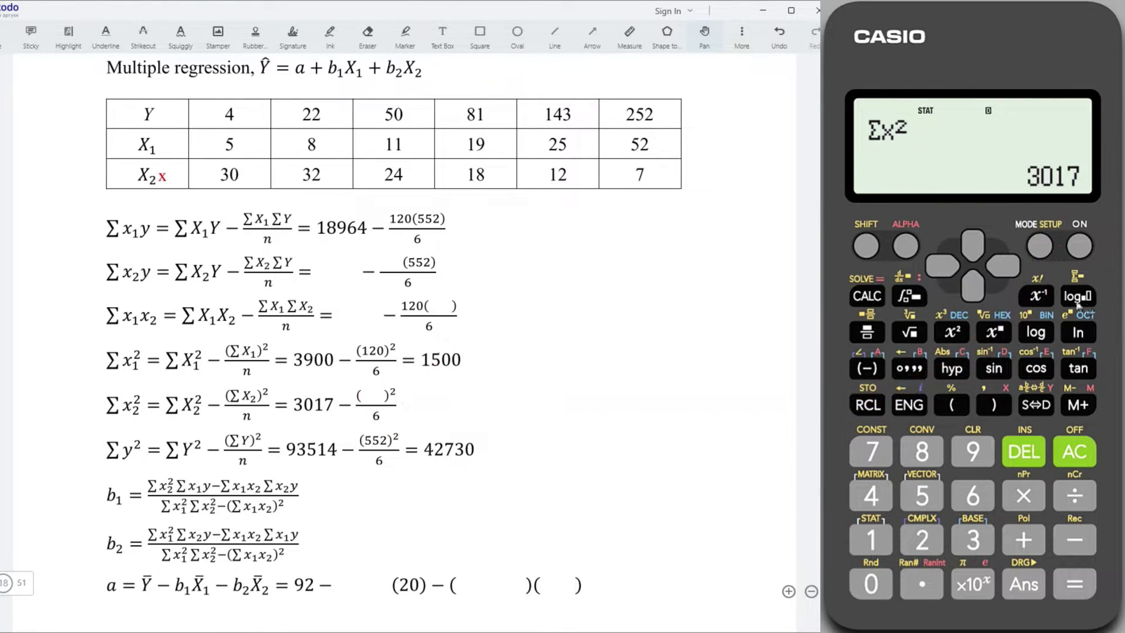
Step: Compute the sum of X₂, Σx = 123
{"action": "left_click", "coordinate": [865, 247]}
{"action": "left_click", "coordinate": [871, 539]}
{"action": "left_click", "coordinate": [973, 539]}
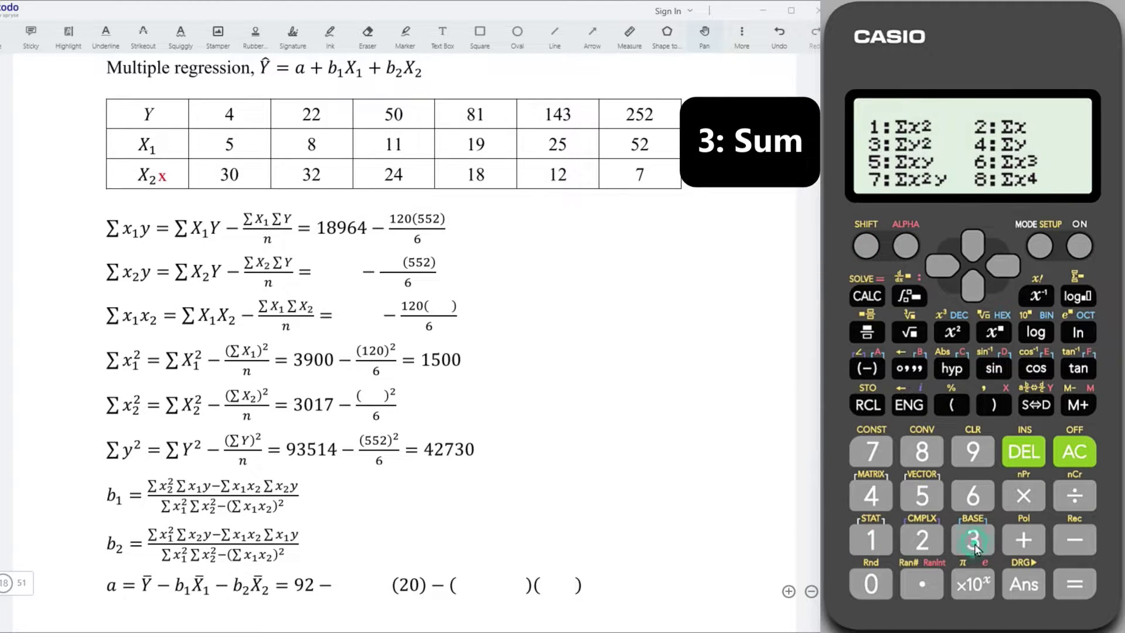
{"action": "left_click", "coordinate": [921, 539]}
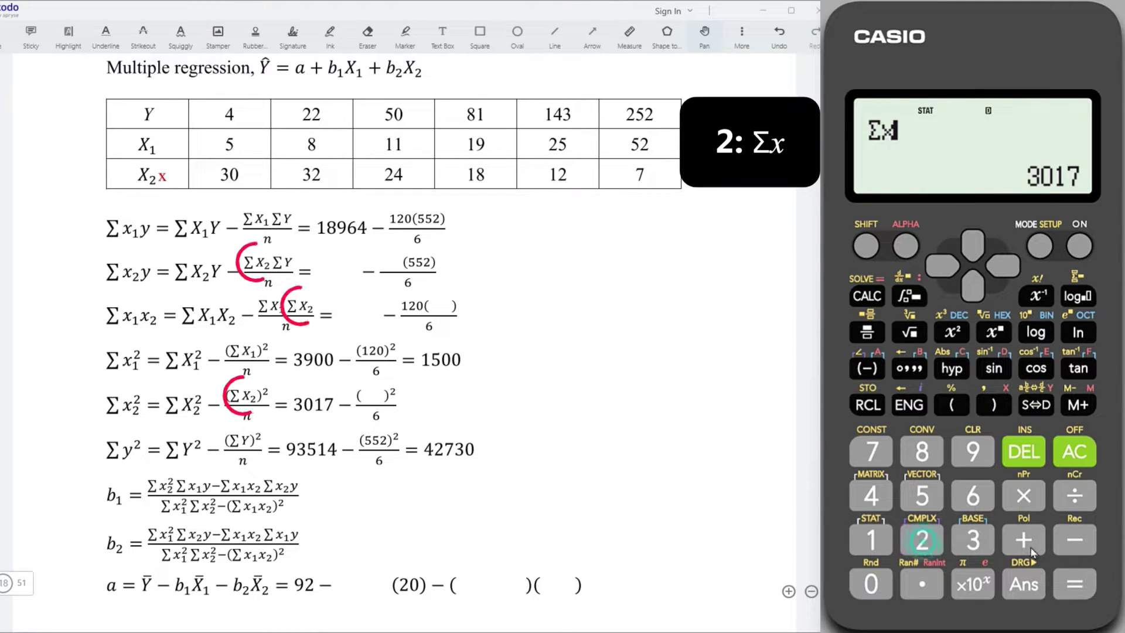
{"action": "left_click", "coordinate": [1084, 585]}
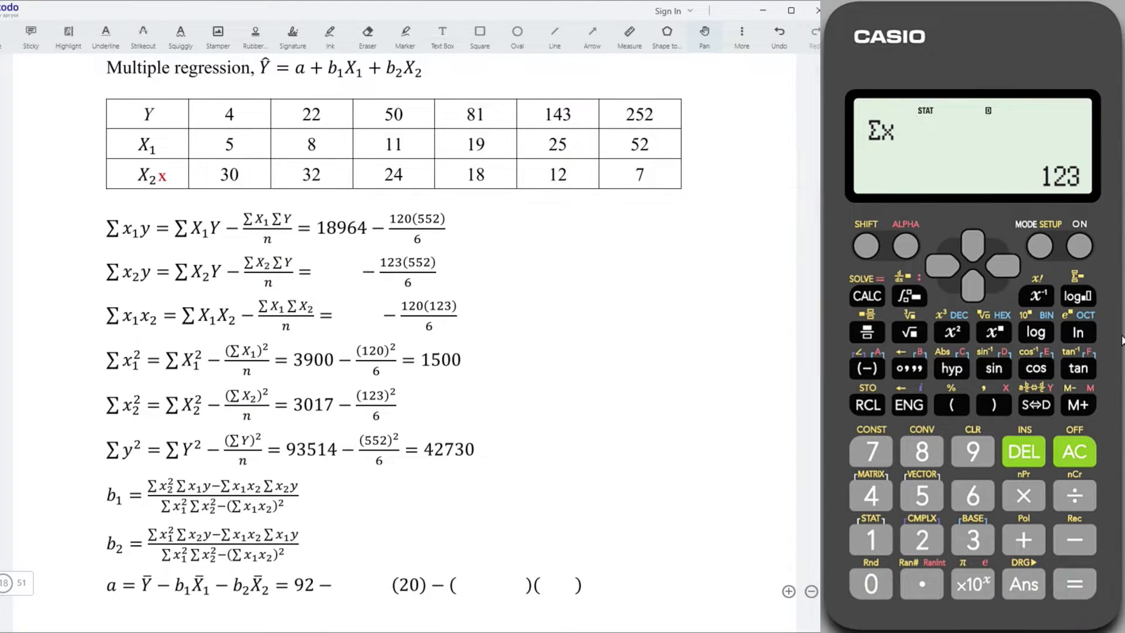
Step: Compute the sum of products Σxy for X₂ and Y, 6962
{"action": "left_click", "coordinate": [866, 246]}
{"action": "left_click", "coordinate": [871, 538]}
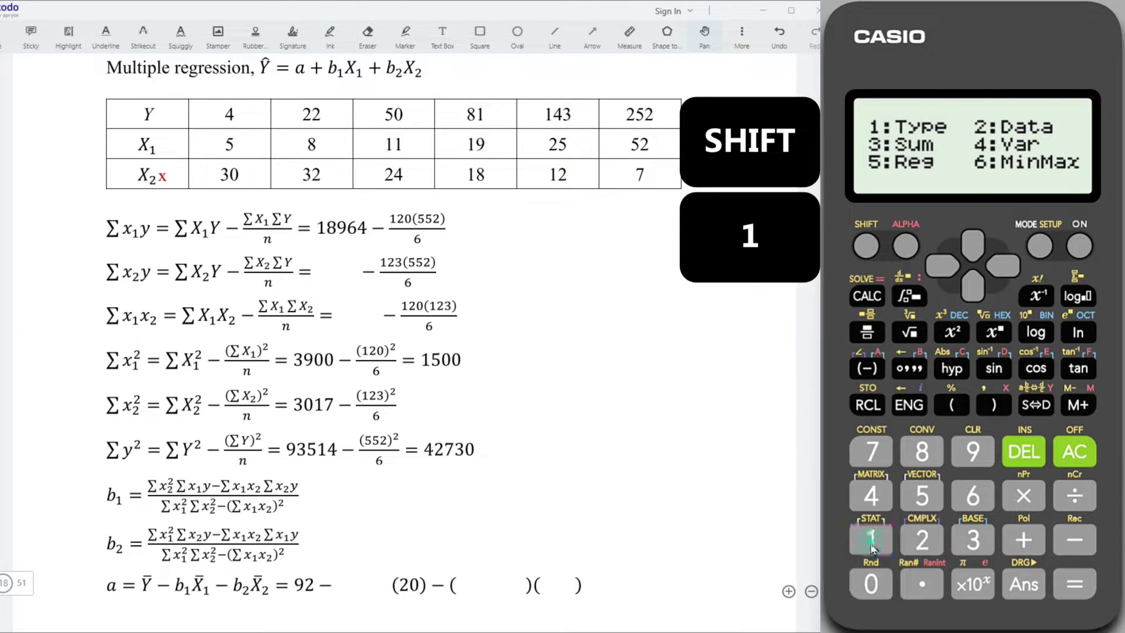
{"action": "left_click", "coordinate": [973, 539]}
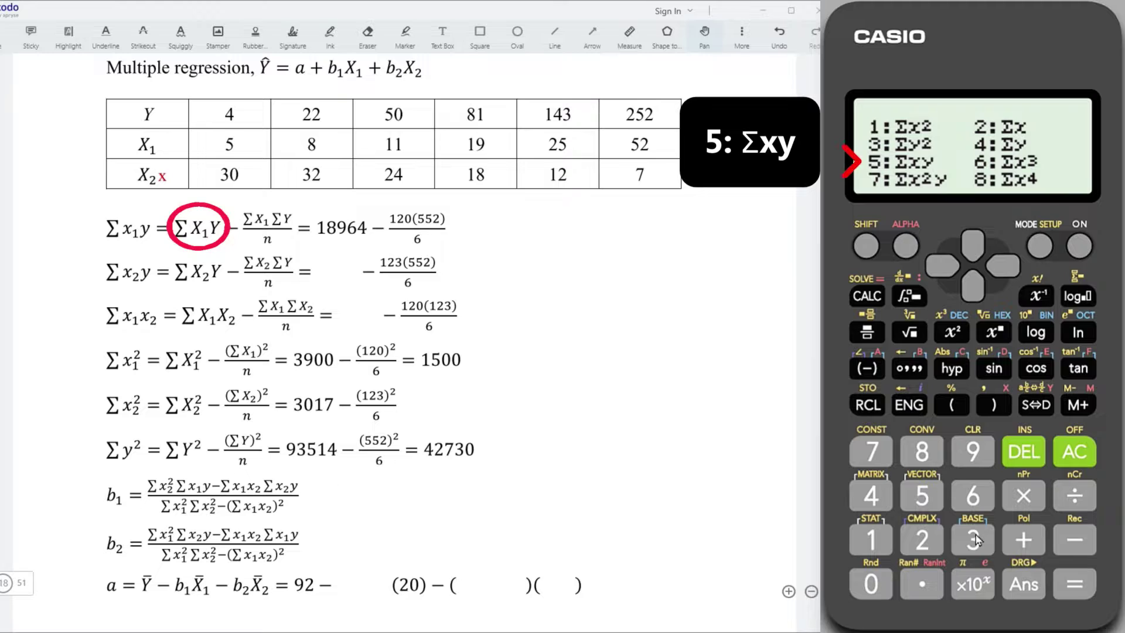
{"action": "left_click", "coordinate": [921, 495]}
{"action": "left_click", "coordinate": [1074, 584]}
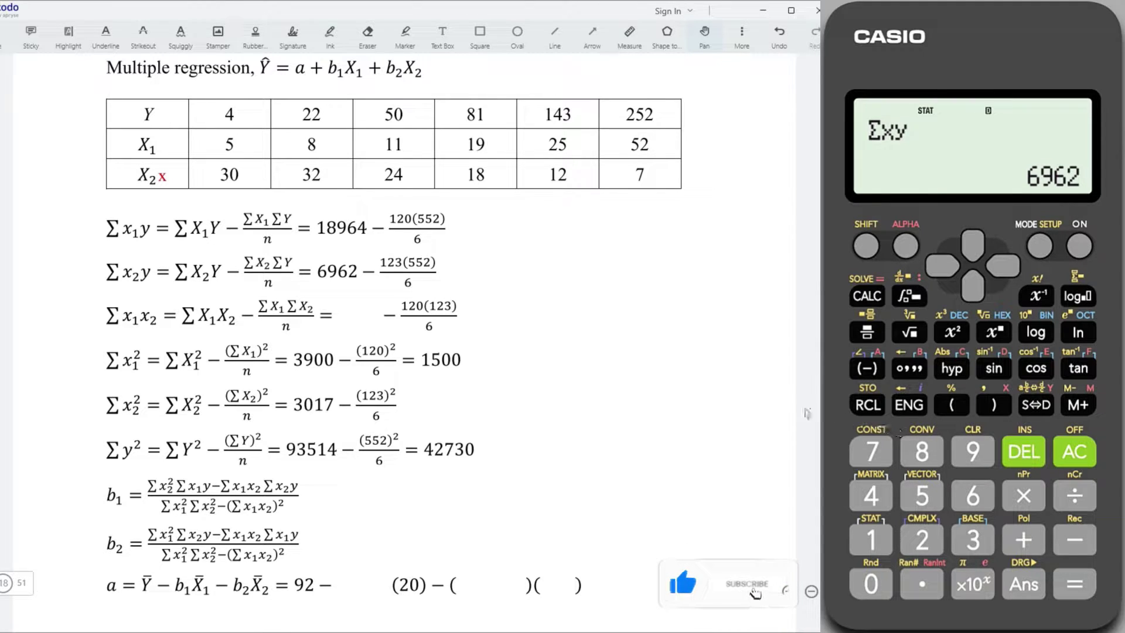
Step: Compute the X2 corrected sum of squares as σx² × 6, giving 495.5
{"action": "left_click", "coordinate": [866, 246]}
{"action": "left_click", "coordinate": [871, 538]}
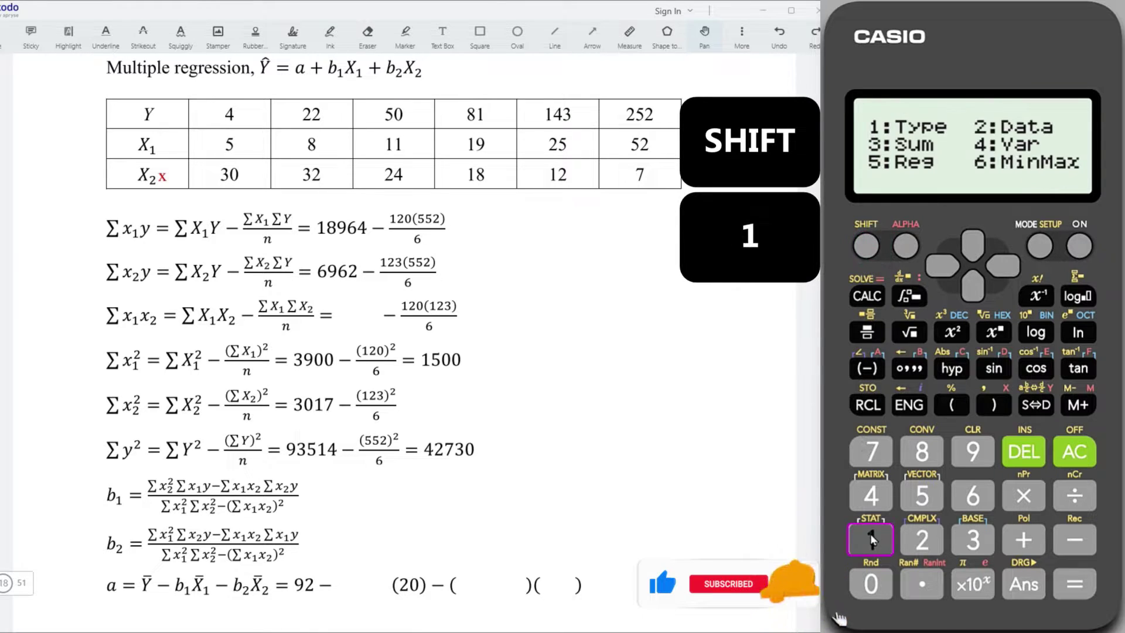
{"action": "left_click", "coordinate": [871, 496]}
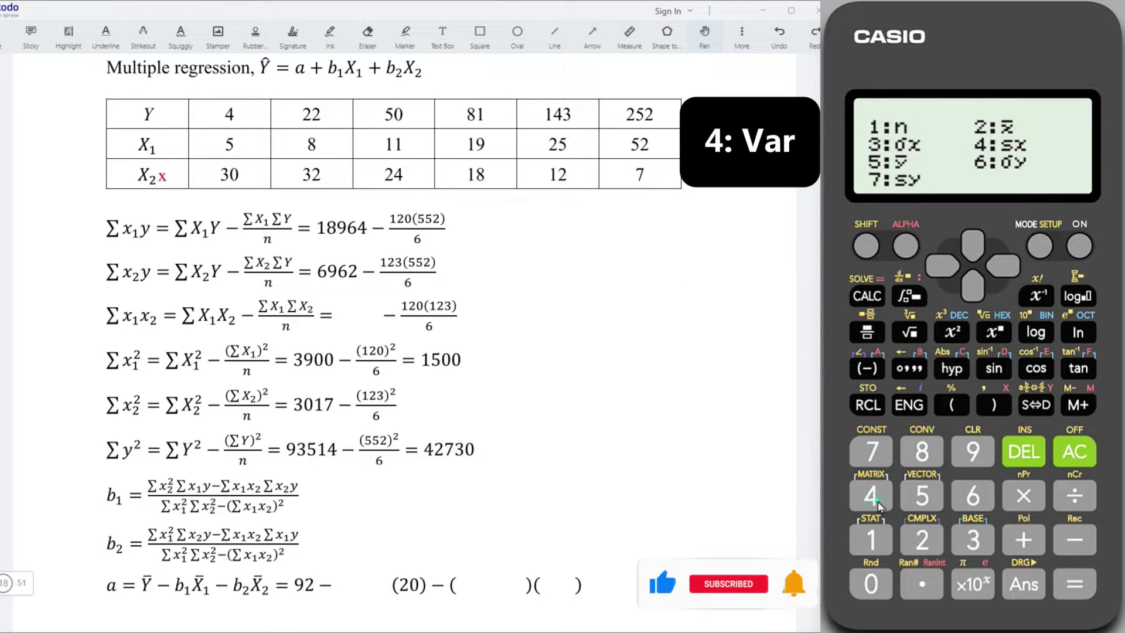
{"action": "left_click", "coordinate": [970, 540]}
{"action": "left_click", "coordinate": [952, 332]}
{"action": "left_click", "coordinate": [1023, 496]}
{"action": "left_click", "coordinate": [972, 495]}
{"action": "left_click", "coordinate": [1075, 584]}
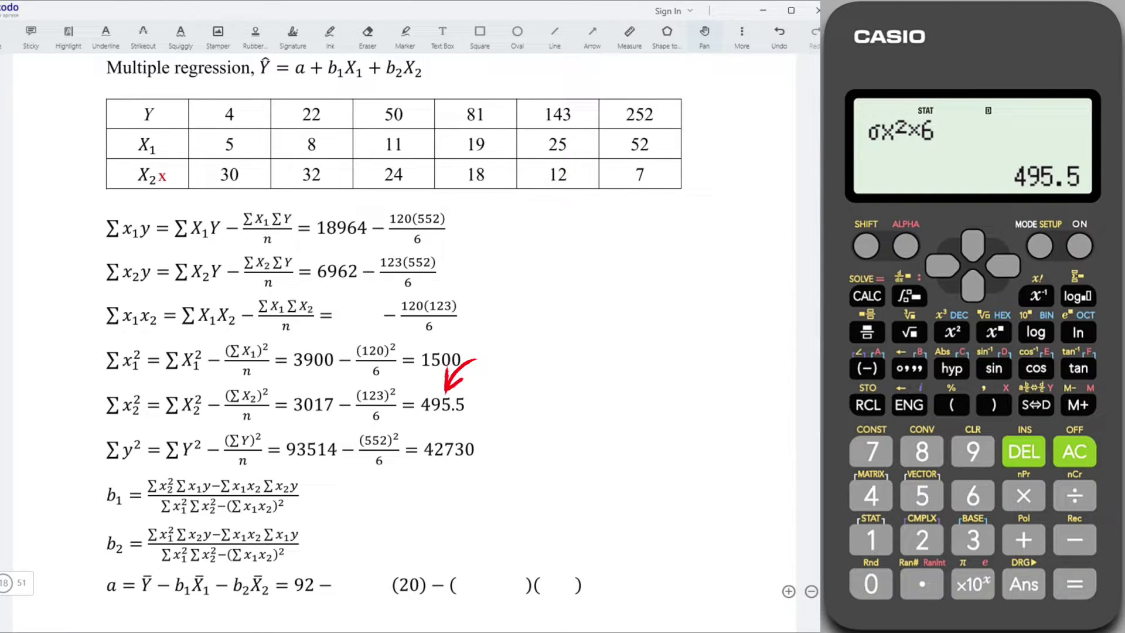
Step: Recall the X2 mean x̄ from the statistics variables, giving 20.5
{"action": "left_click", "coordinate": [865, 245]}
{"action": "left_click", "coordinate": [871, 539]}
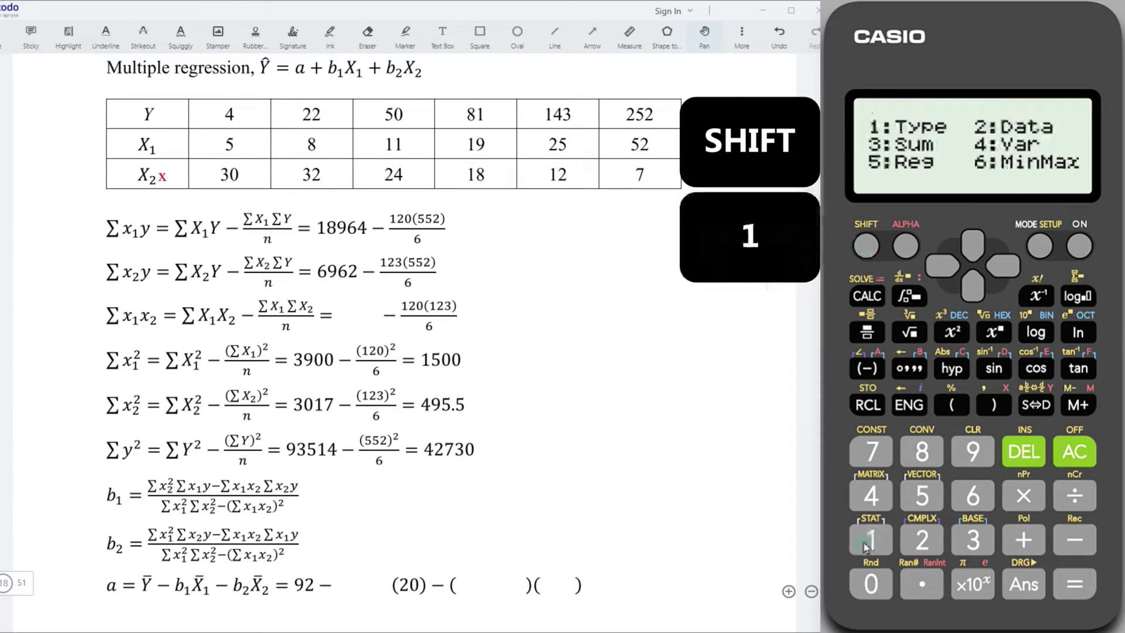
{"action": "left_click", "coordinate": [870, 496]}
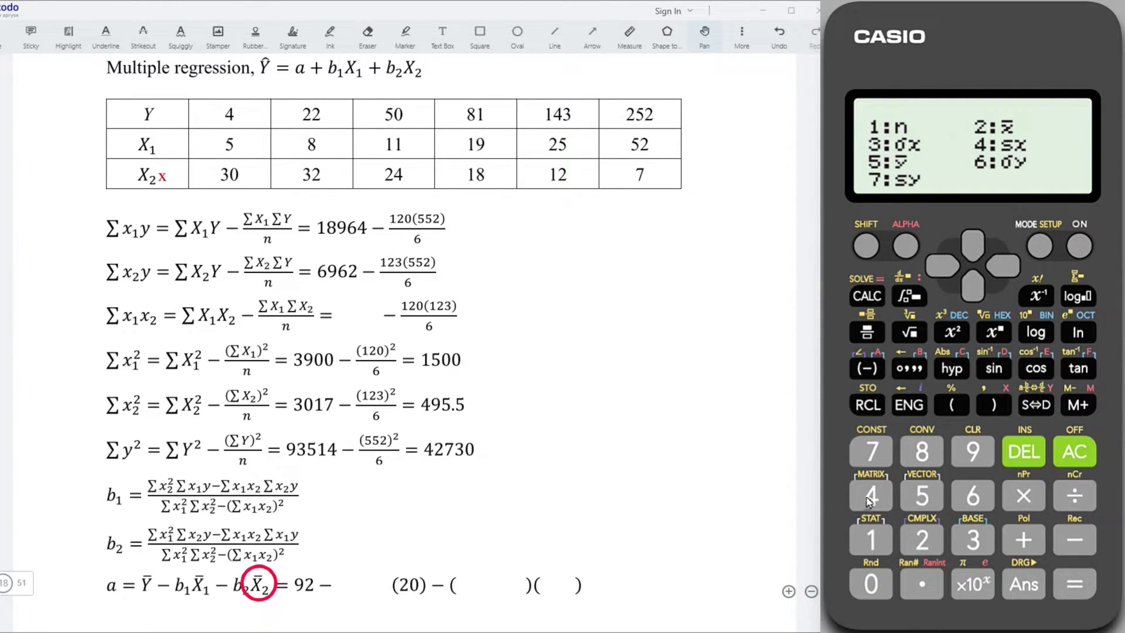
{"action": "left_click", "coordinate": [918, 537]}
{"action": "left_click", "coordinate": [1079, 585]}
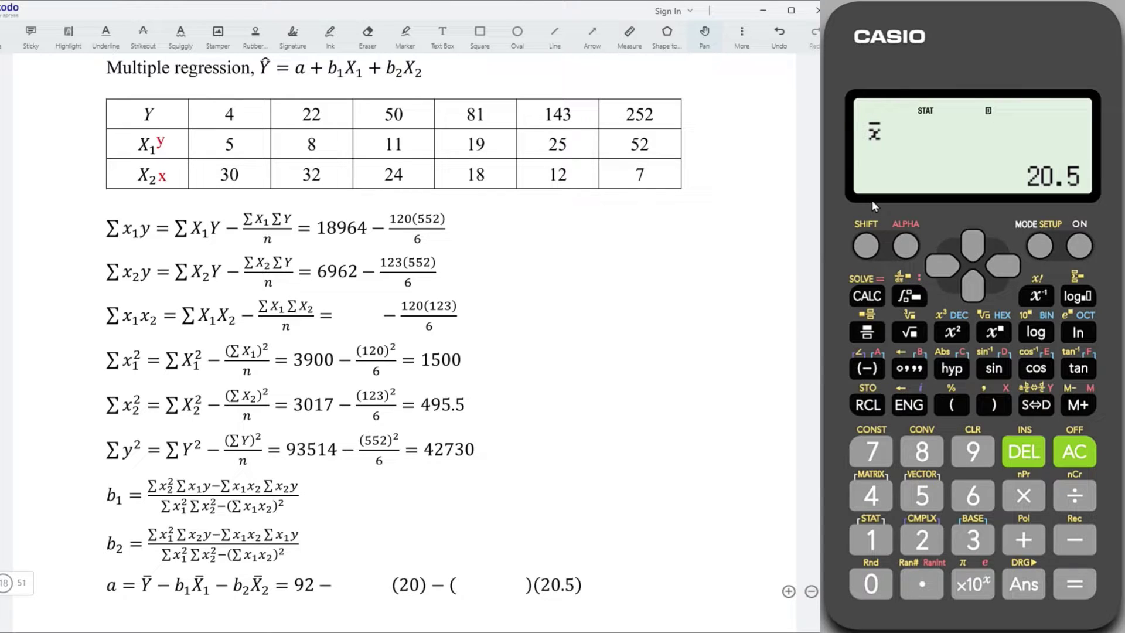
Step: Overwrite the Y column of the statistics data with the X1 values 5, 8, 11, 19, 25, 52
{"action": "left_click", "coordinate": [865, 246]}
{"action": "left_click", "coordinate": [861, 544]}
{"action": "left_click", "coordinate": [922, 545]}
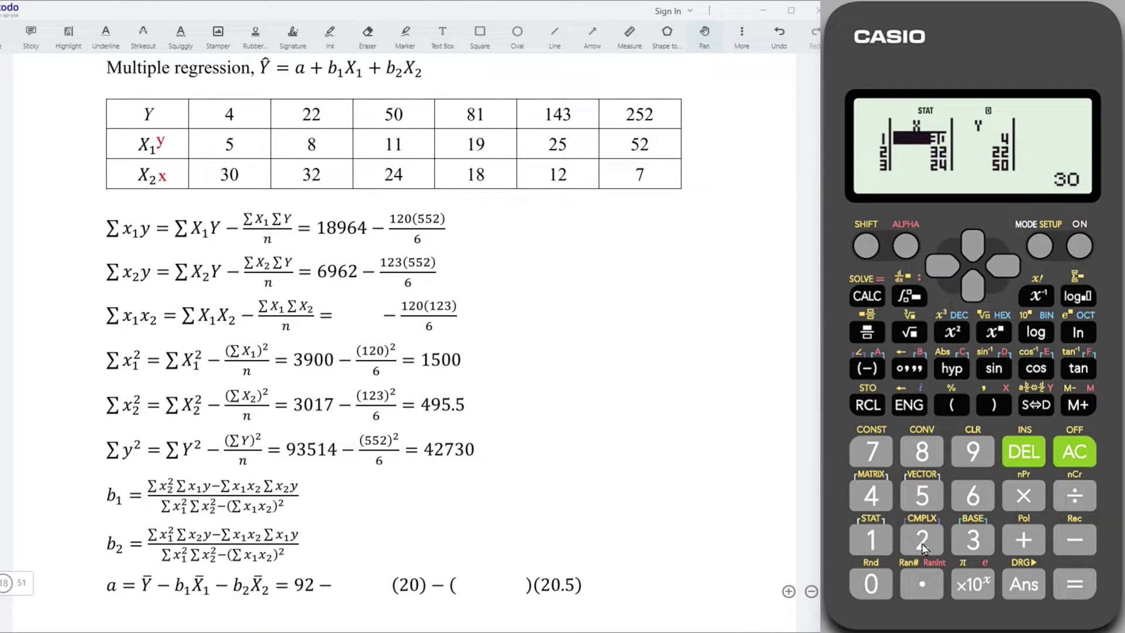
{"action": "key", "text": "Right"}
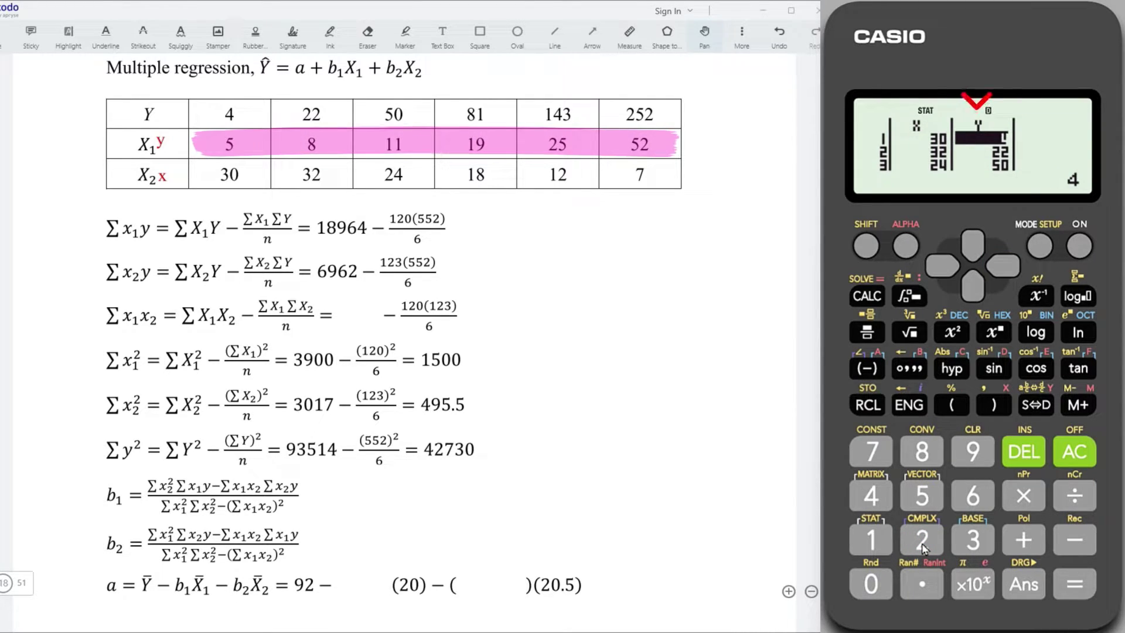
{"action": "type", "text": "5"}
{"action": "key", "text": "Return"}
{"action": "type", "text": "8"}
{"action": "key", "text": "Return"}
{"action": "type", "text": "1111"}
{"action": "key", "text": "Return"}
{"action": "type", "text": "19"}
{"action": "key", "text": "Return"}
{"action": "type", "text": "25"}
{"action": "key", "text": "Return"}
{"action": "type", "text": "52"}
{"action": "key", "text": "Return"}
{"action": "left_click", "coordinate": [1072, 467]}
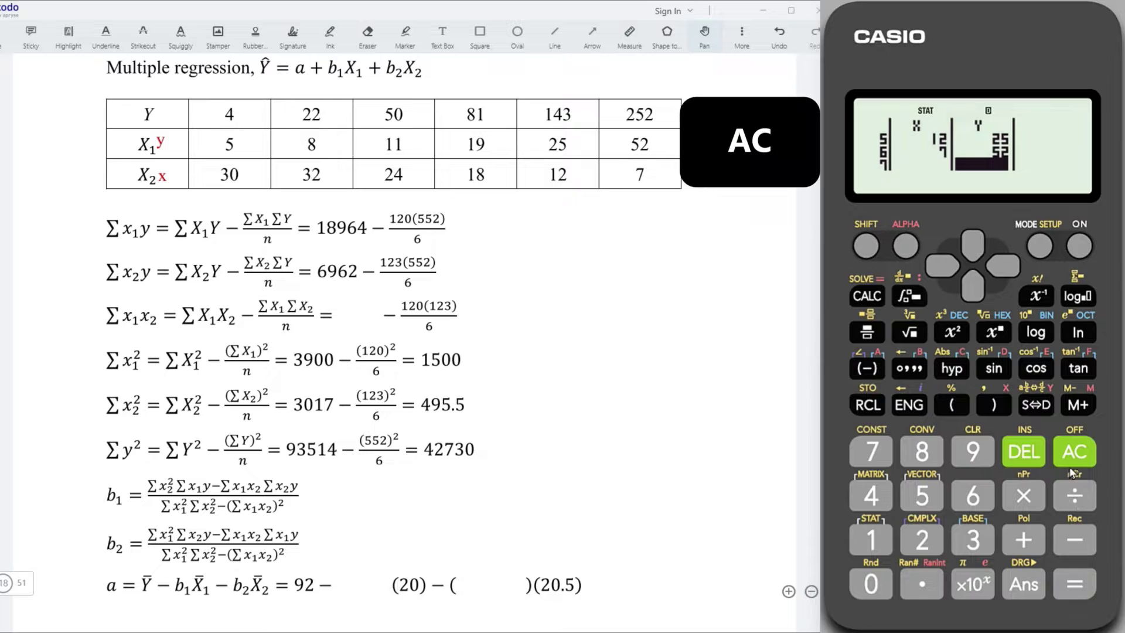
Step: Evaluate Σxy from the summation values, giving 1676 for Σx1x2
{"action": "left_click", "coordinate": [865, 246]}
{"action": "left_click", "coordinate": [870, 539]}
{"action": "left_click", "coordinate": [974, 542]}
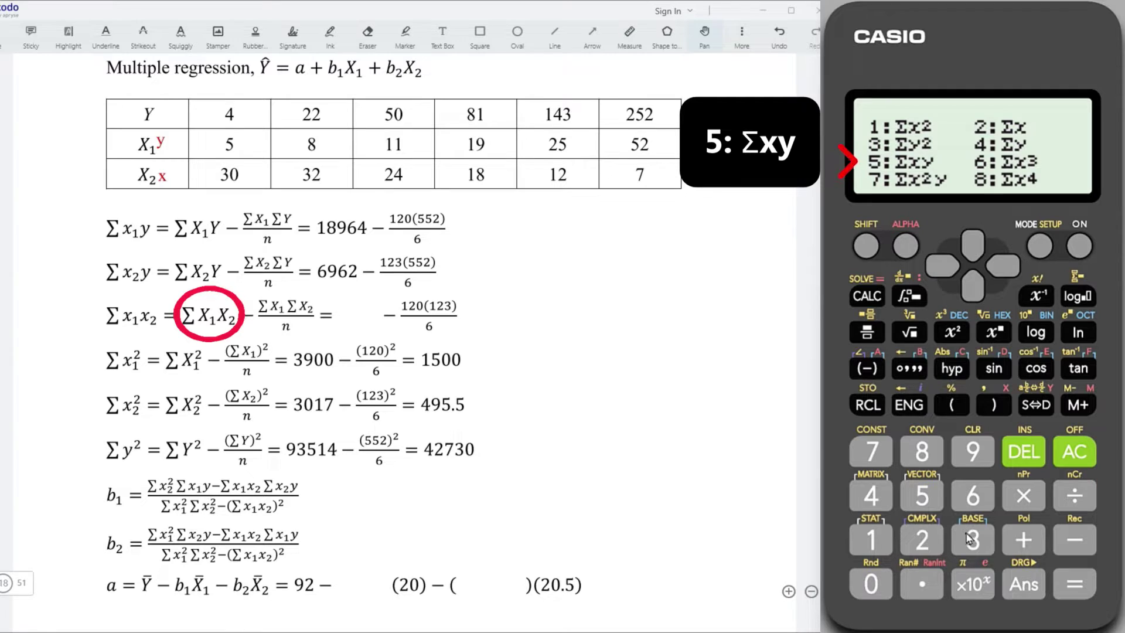
{"action": "left_click", "coordinate": [921, 495]}
{"action": "left_click", "coordinate": [1070, 583]}
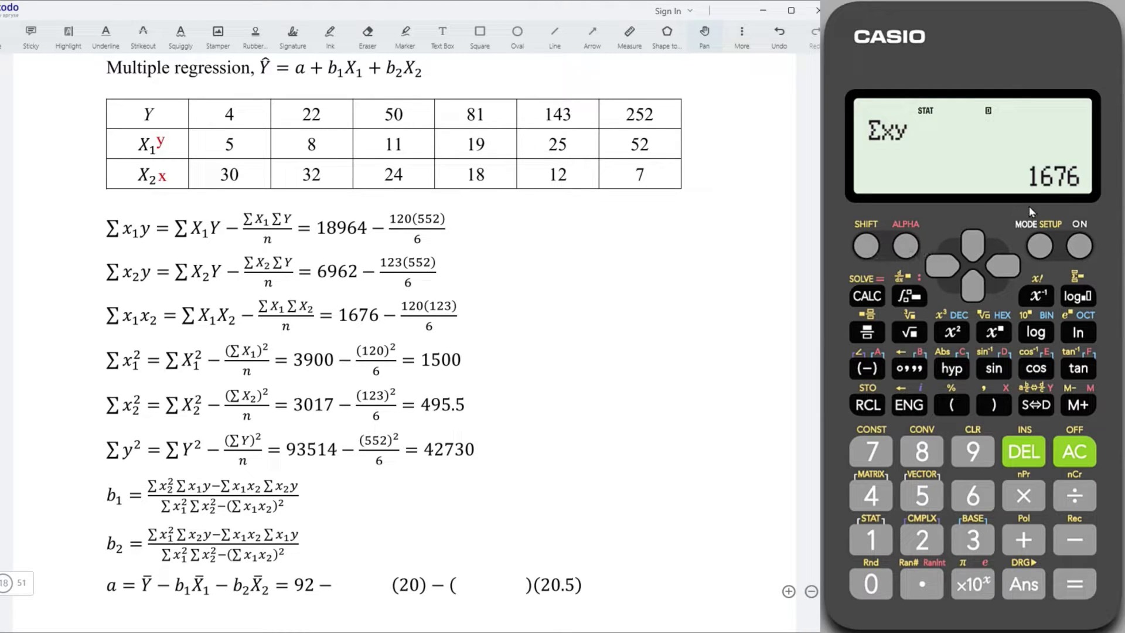
Step: Reset all calculator settings and memory with the All option
{"action": "left_click", "coordinate": [867, 249]}
{"action": "left_click", "coordinate": [973, 451]}
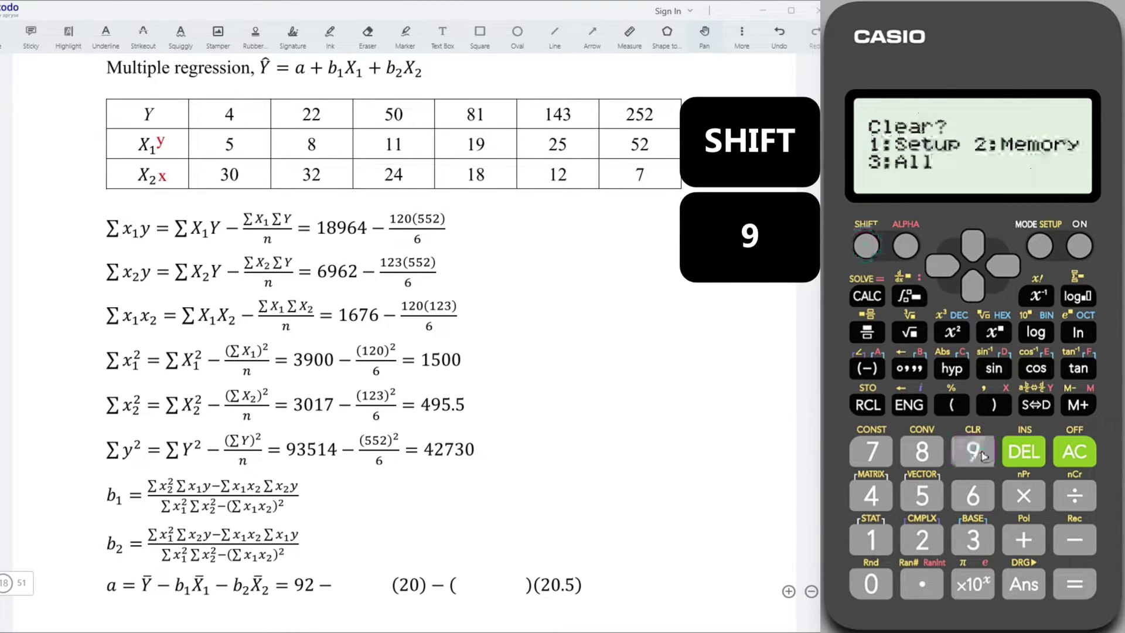
{"action": "left_click", "coordinate": [973, 539]}
{"action": "left_click", "coordinate": [1072, 583]}
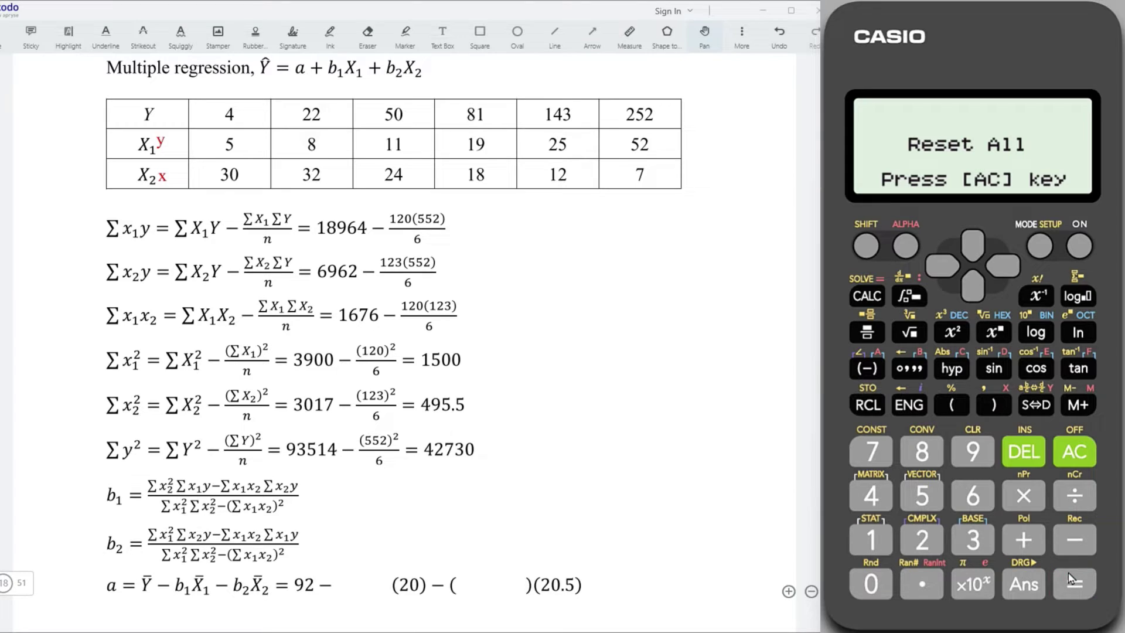
{"action": "left_click", "coordinate": [1072, 452]}
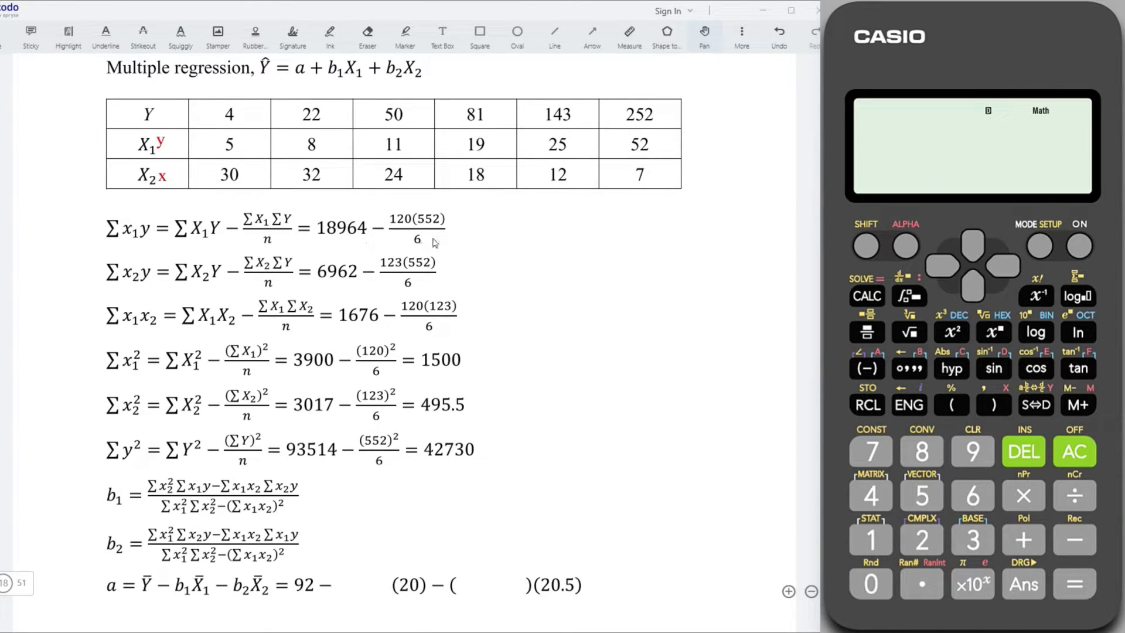
Step: Evaluate 18964 − 120×552/6 as a fraction expression, giving 7924
{"action": "key", "text": "1"}
{"action": "type", "text": "8964-"}
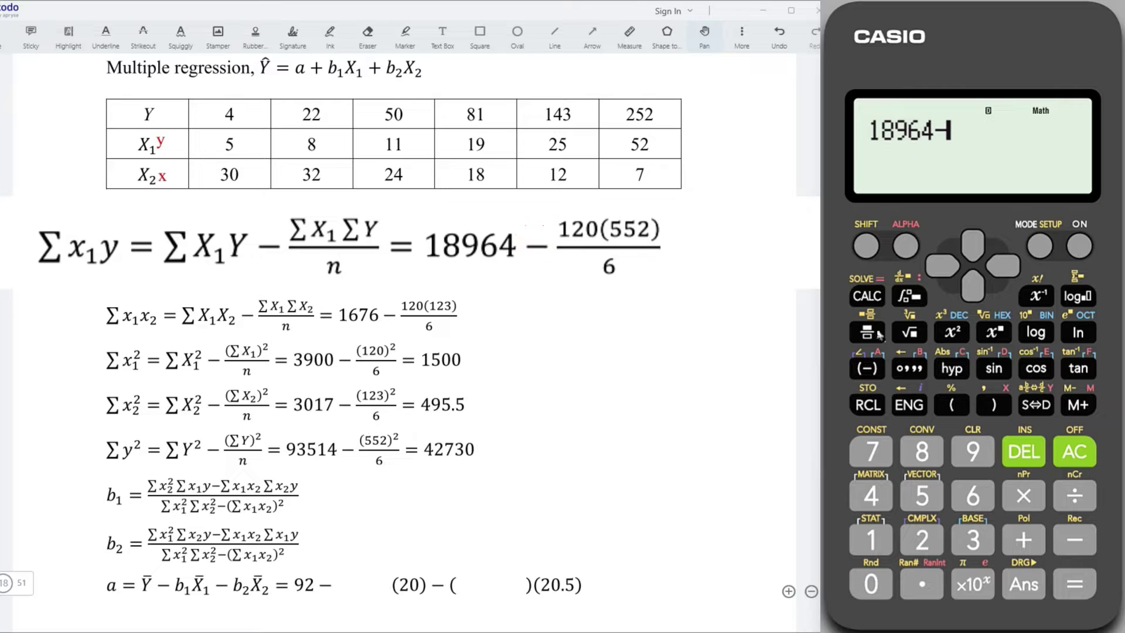
{"action": "left_click", "coordinate": [866, 333]}
{"action": "left_click", "coordinate": [870, 539]}
{"action": "left_click", "coordinate": [921, 539]}
{"action": "type", "text": "0*5"}
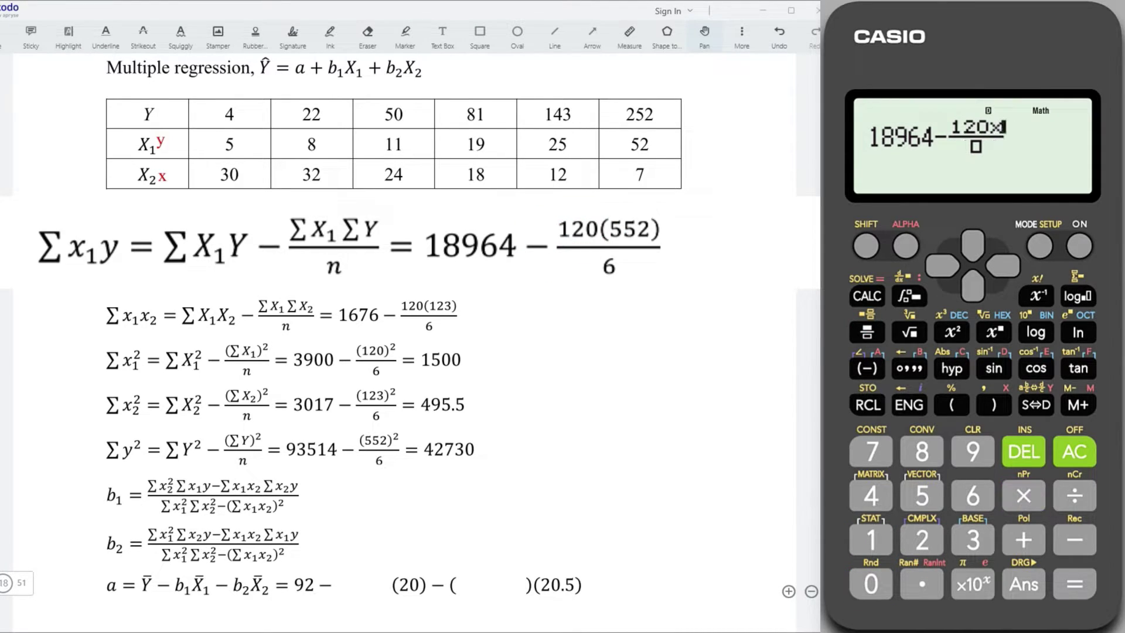
{"action": "type", "text": "52"}
{"action": "key", "text": "Down"}
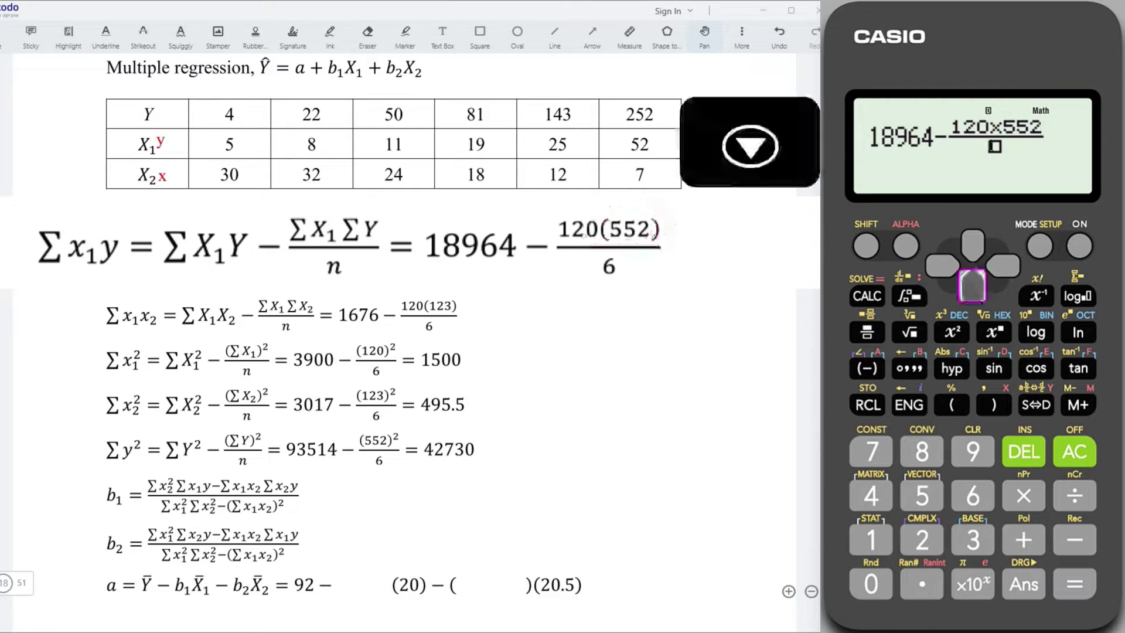
{"action": "type", "text": "6"}
{"action": "key", "text": "Return"}
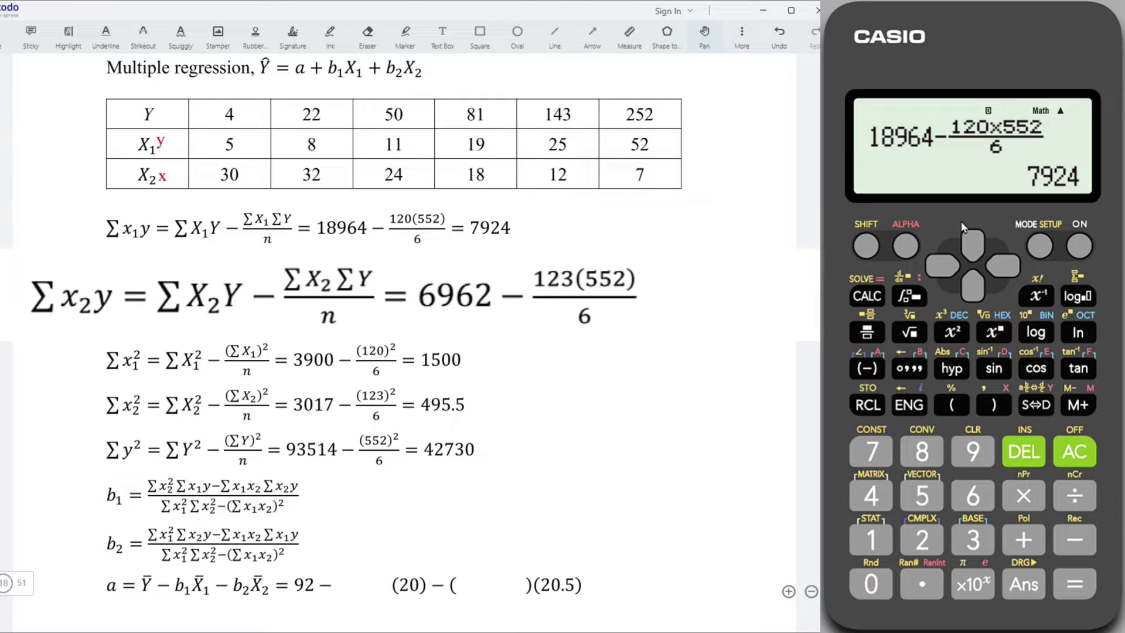
Step: Evaluate 6962 − 123×552/6 for Σx2y, giving −4354
{"action": "type", "text": "69"}
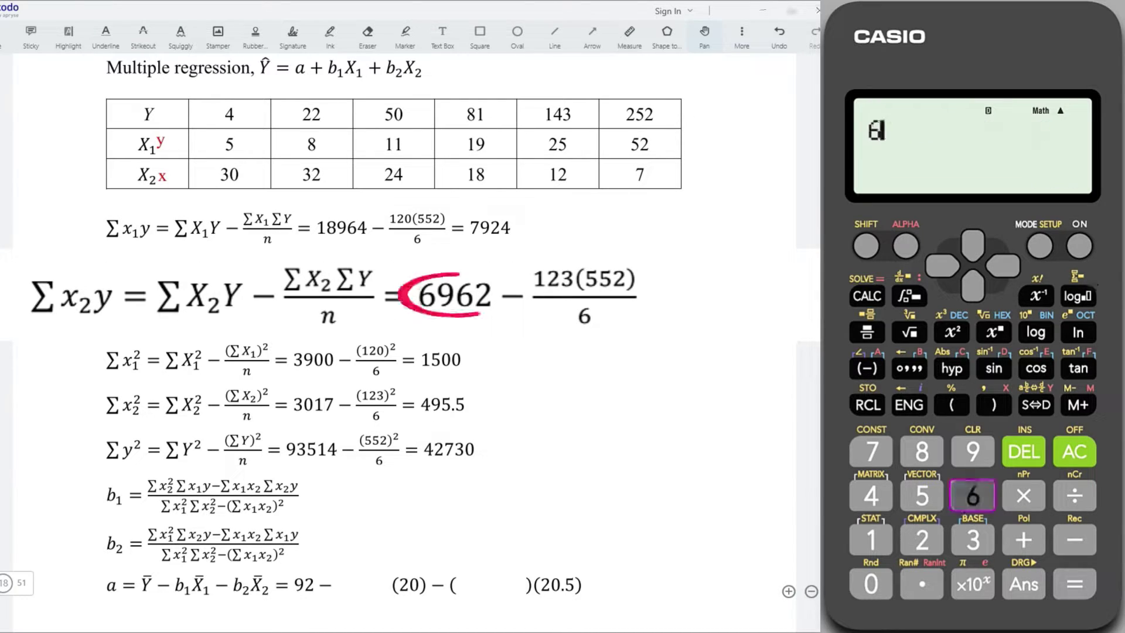
{"action": "type", "text": "62-"}
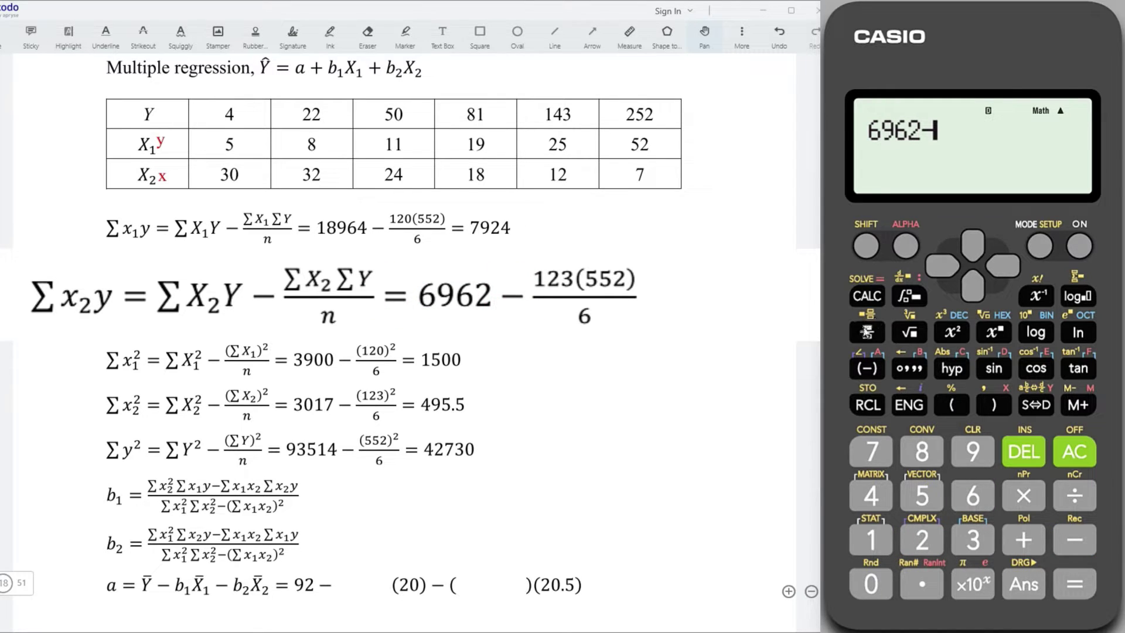
{"action": "left_click", "coordinate": [866, 332]}
{"action": "left_click", "coordinate": [870, 539]}
{"action": "left_click", "coordinate": [921, 539]}
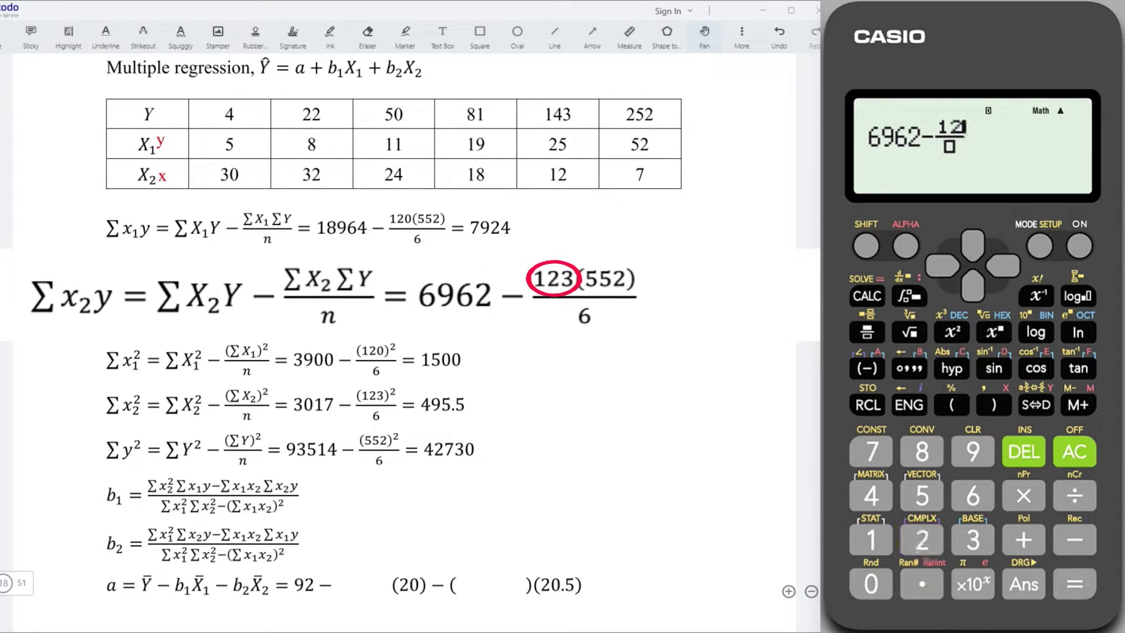
{"action": "left_click", "coordinate": [973, 540]}
{"action": "left_click", "coordinate": [1023, 495]}
{"action": "left_click", "coordinate": [922, 495]}
{"action": "left_click", "coordinate": [921, 495]}
{"action": "left_click", "coordinate": [922, 540]}
{"action": "left_click", "coordinate": [973, 287]}
{"action": "left_click", "coordinate": [973, 495]}
{"action": "left_click", "coordinate": [1074, 583]}
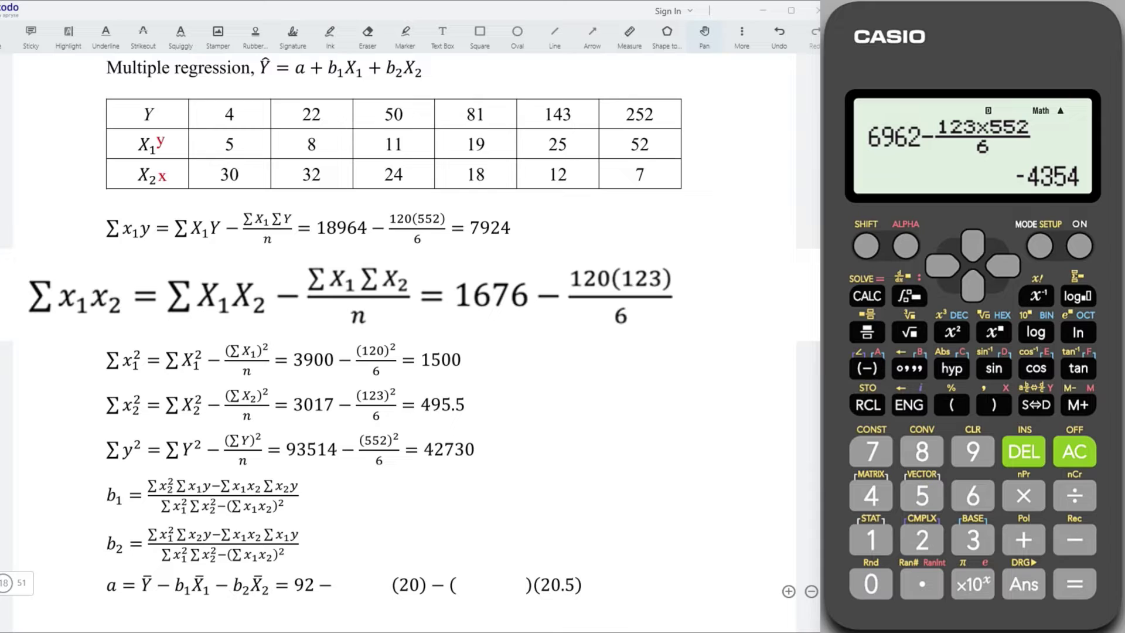
Step: Evaluate 1676 − 120×123/6 for Σx1x2, giving −784
{"action": "key", "text": "1"}
{"action": "type", "text": "67"}
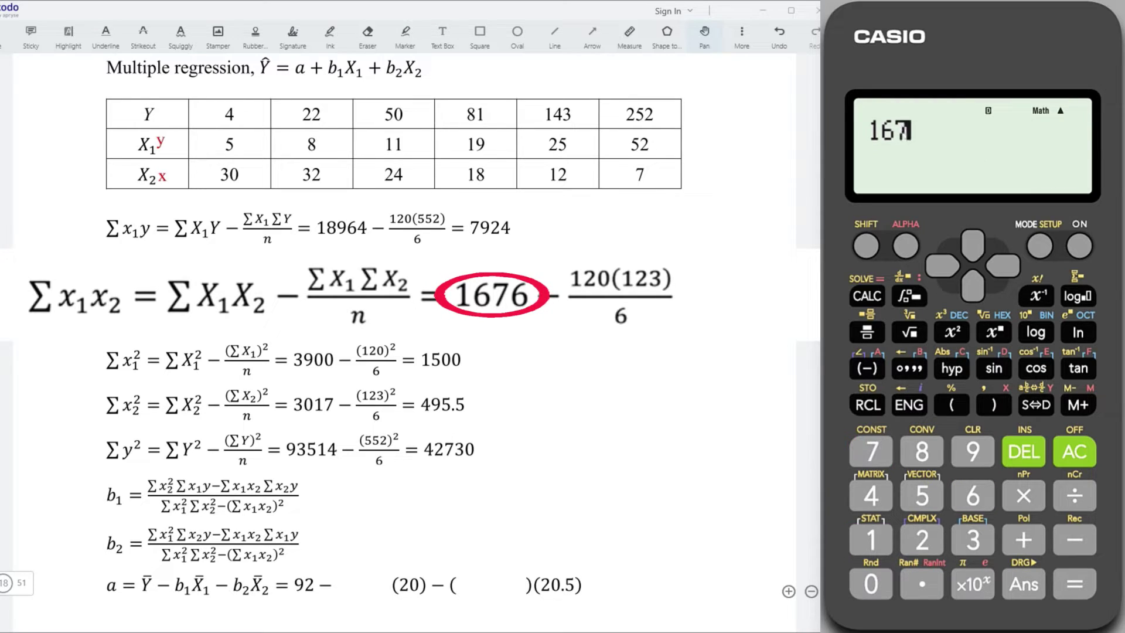
{"action": "type", "text": "6-"}
{"action": "left_click", "coordinate": [868, 330]}
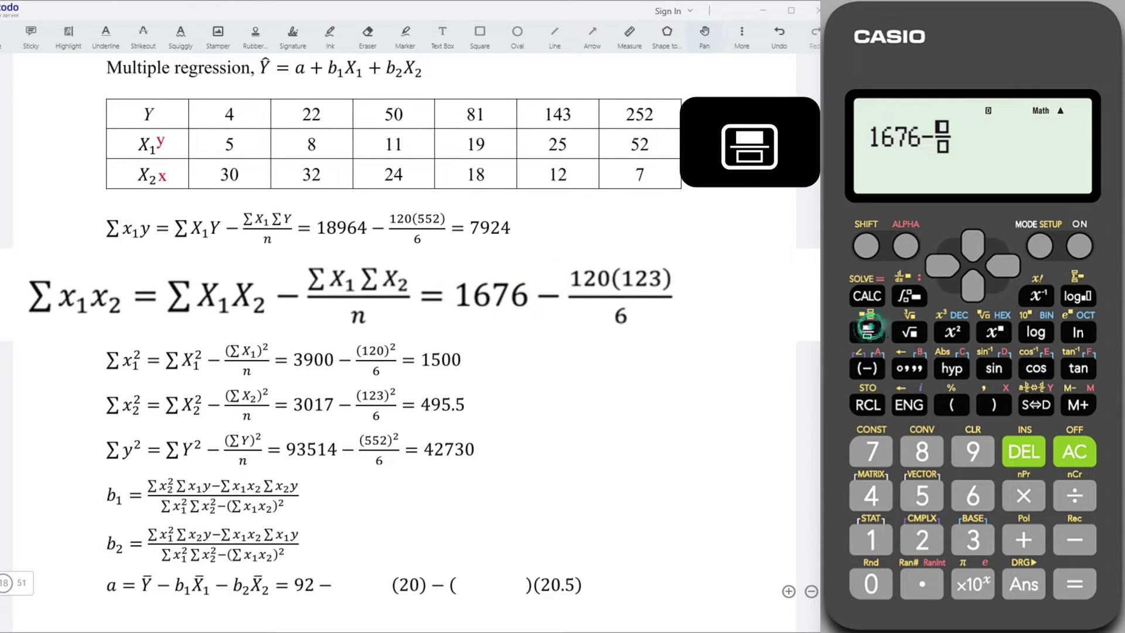
{"action": "type", "text": "120*"}
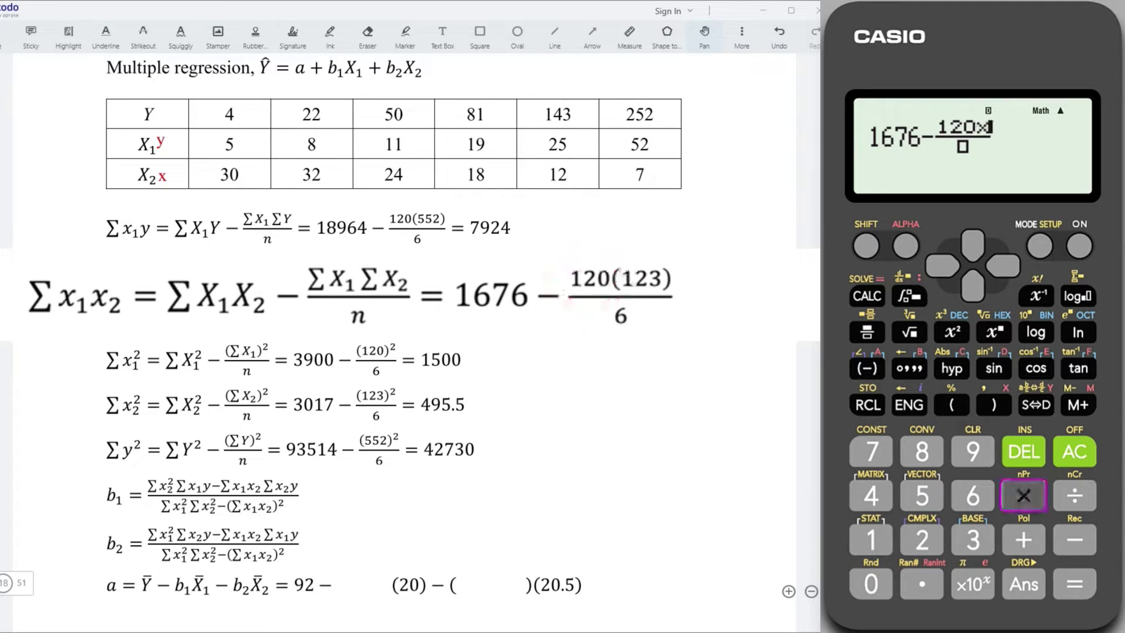
{"action": "type", "text": "123"}
{"action": "key", "text": "Down"}
{"action": "type", "text": "6"}
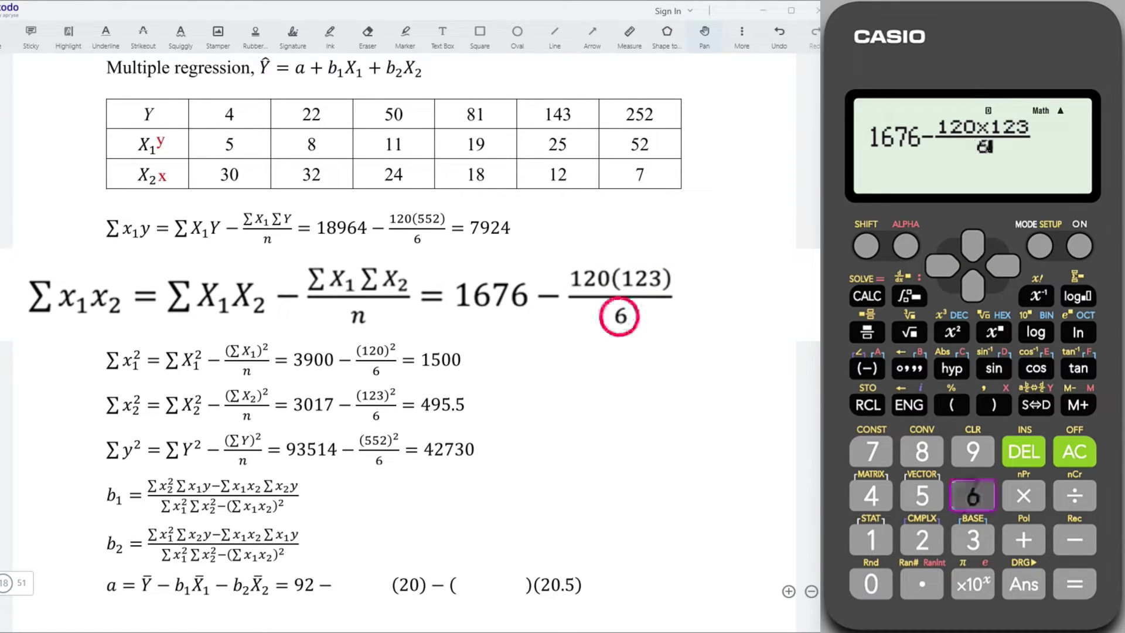
{"action": "key", "text": "Return"}
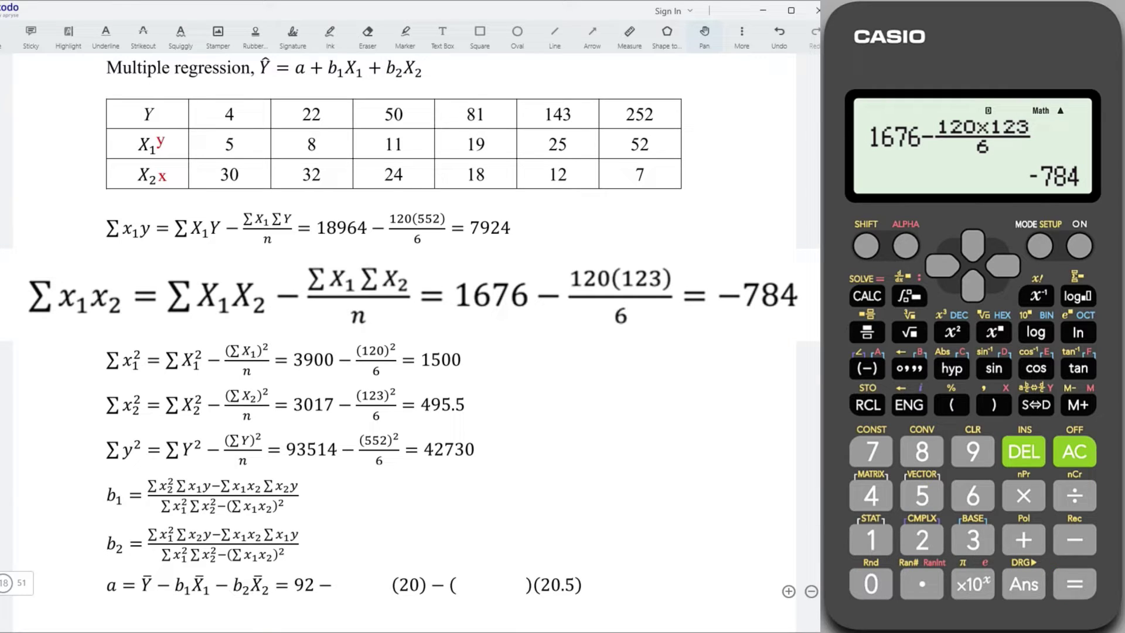